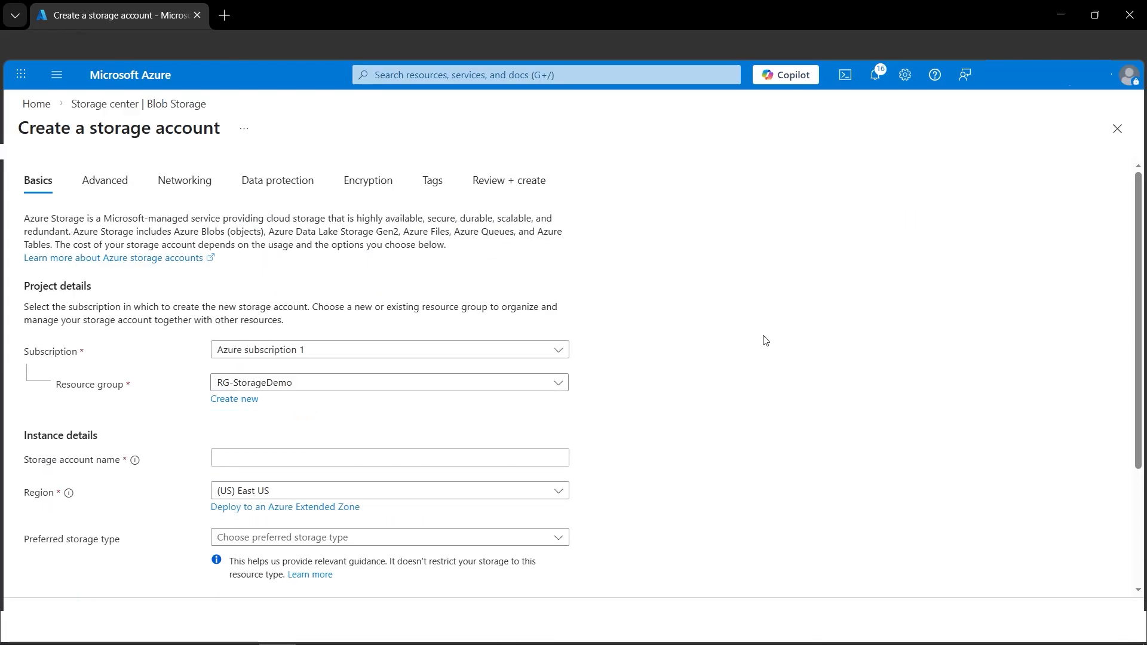
Name the new storage account staccencryptionamit
scroll(694, 366, "down", 1)
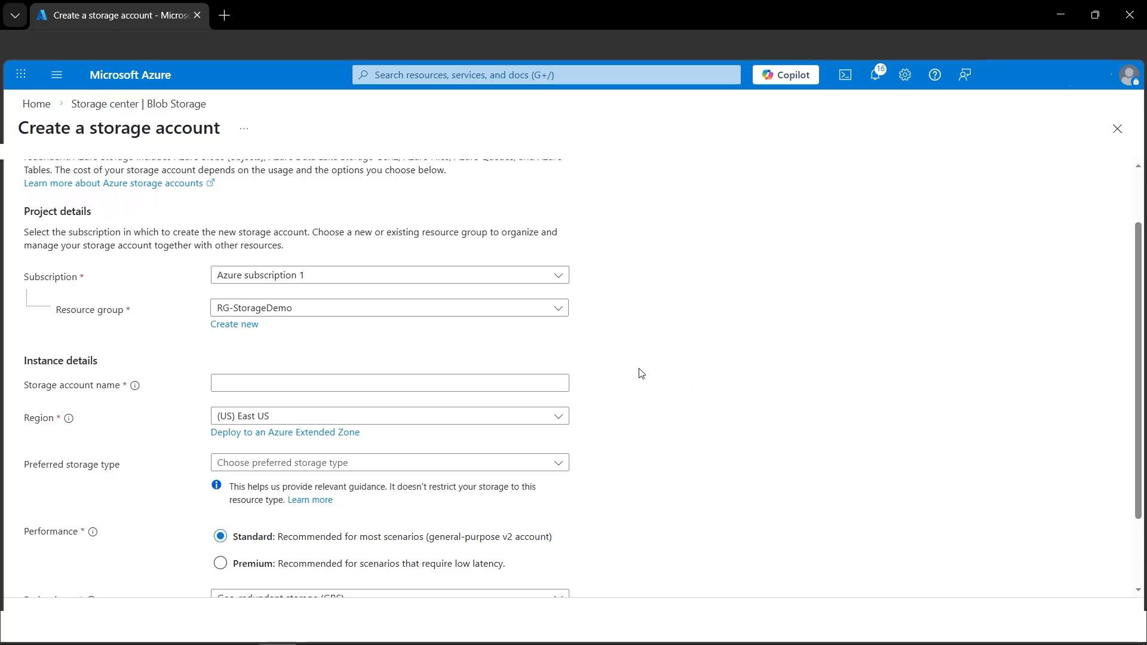
left_click(432, 383)
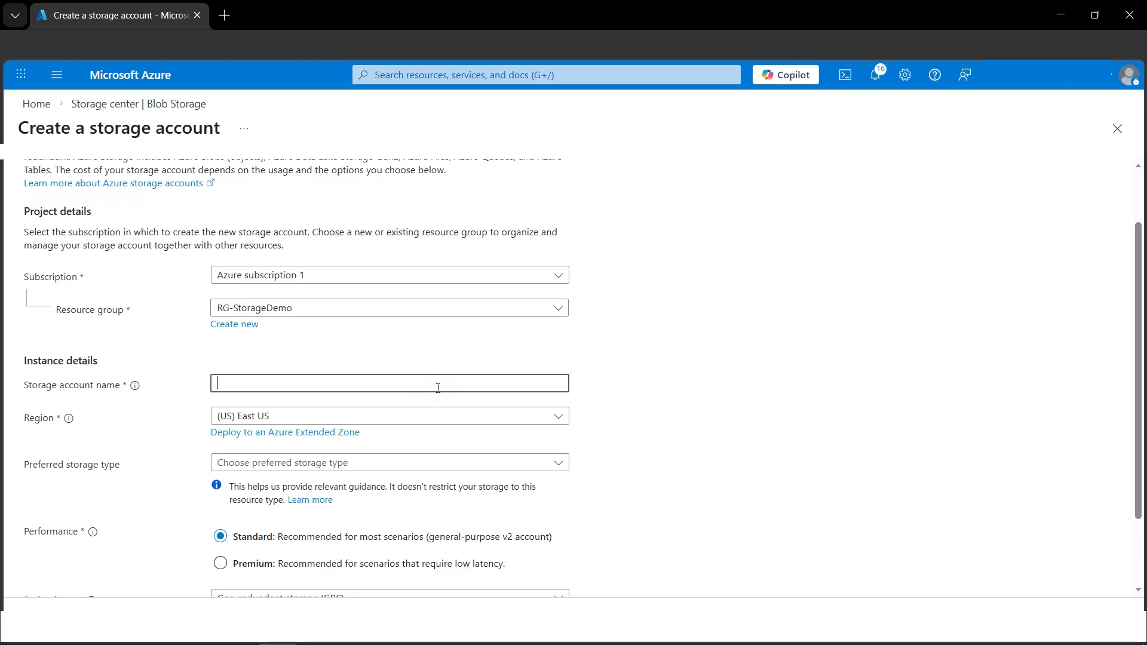
type("staccenc")
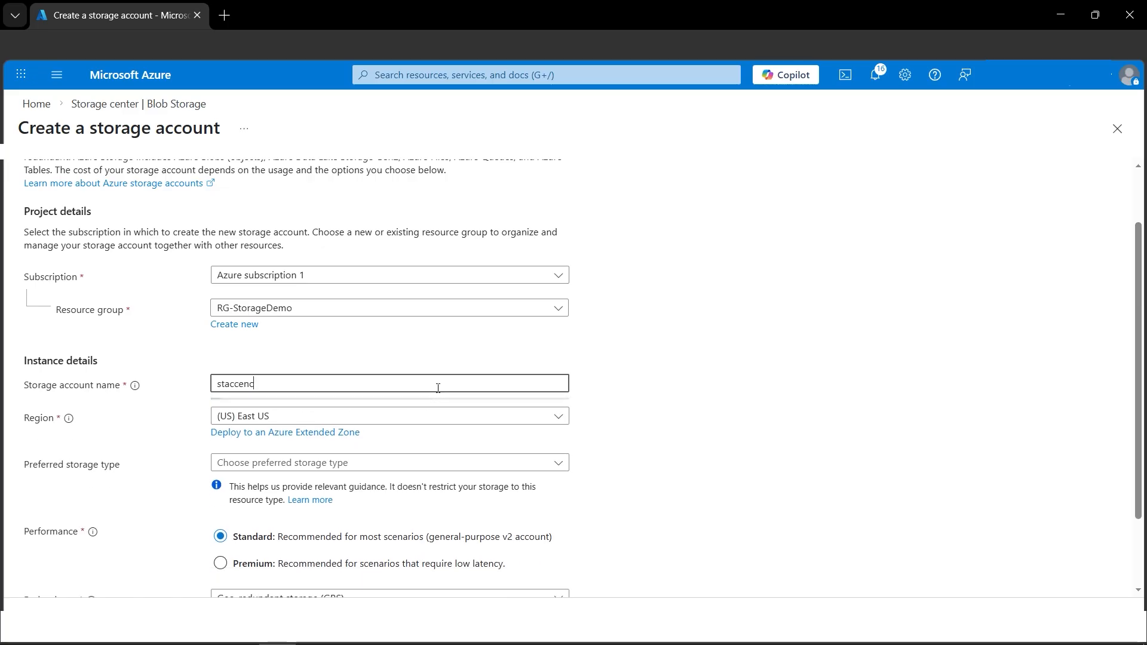
type("ryptionamit")
Set the preferred storage type to Azure Blob Storage or Azure Data Lake Storage Gen 2 and the primary workload to Backup and archive
left_click(401, 471)
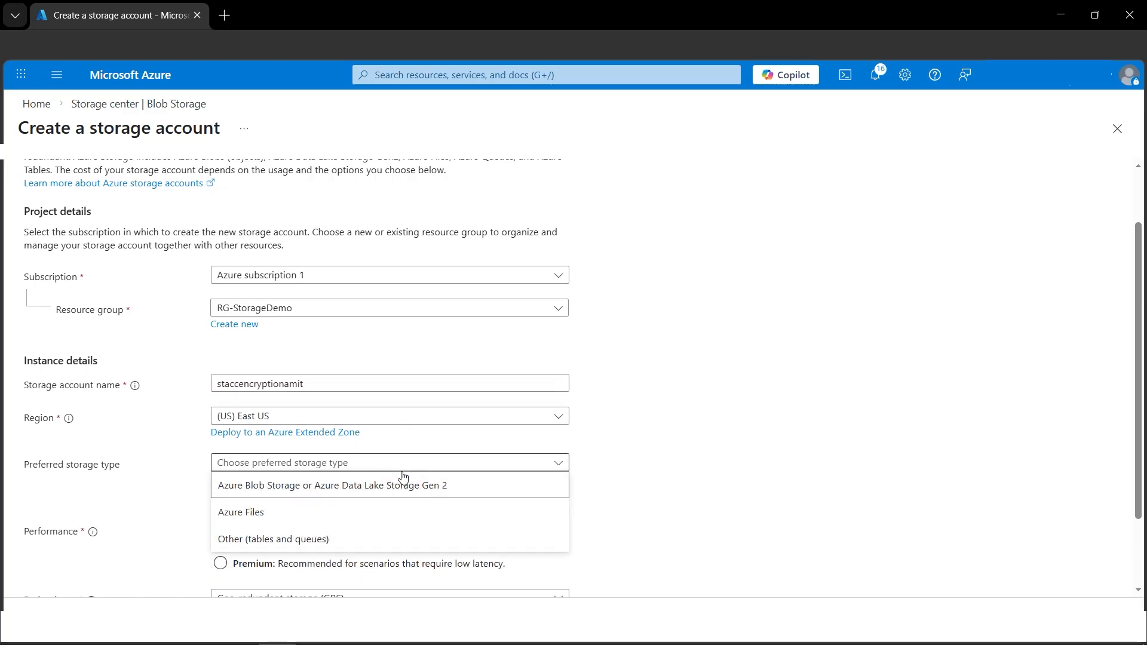
left_click(397, 495)
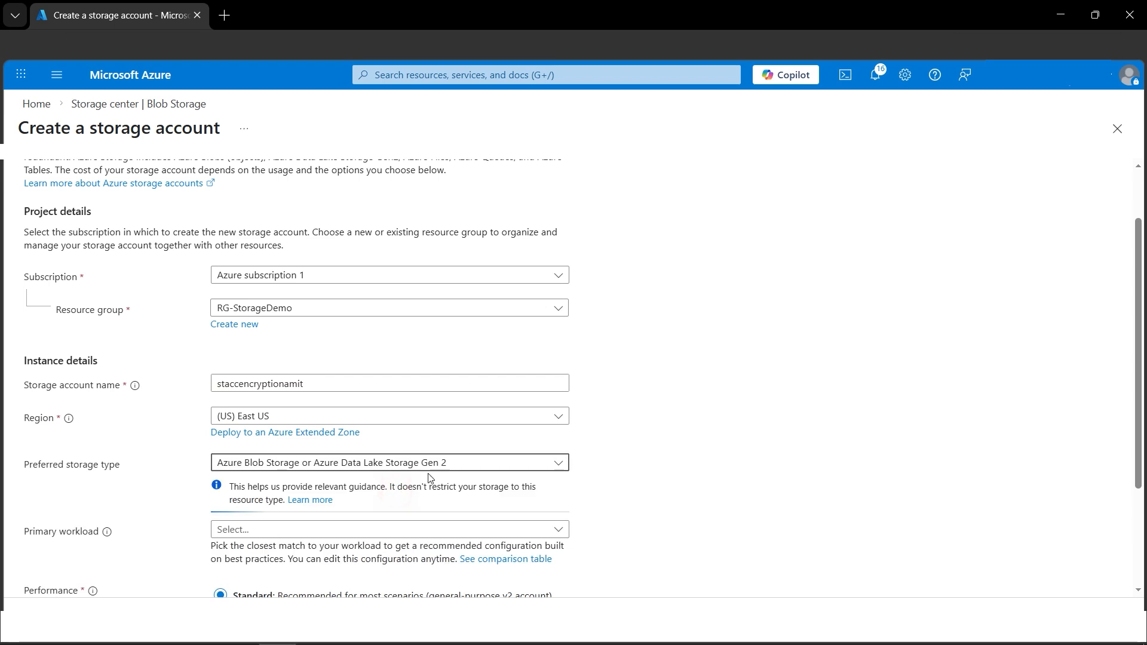
scroll(533, 442, "down", 3)
left_click(382, 385)
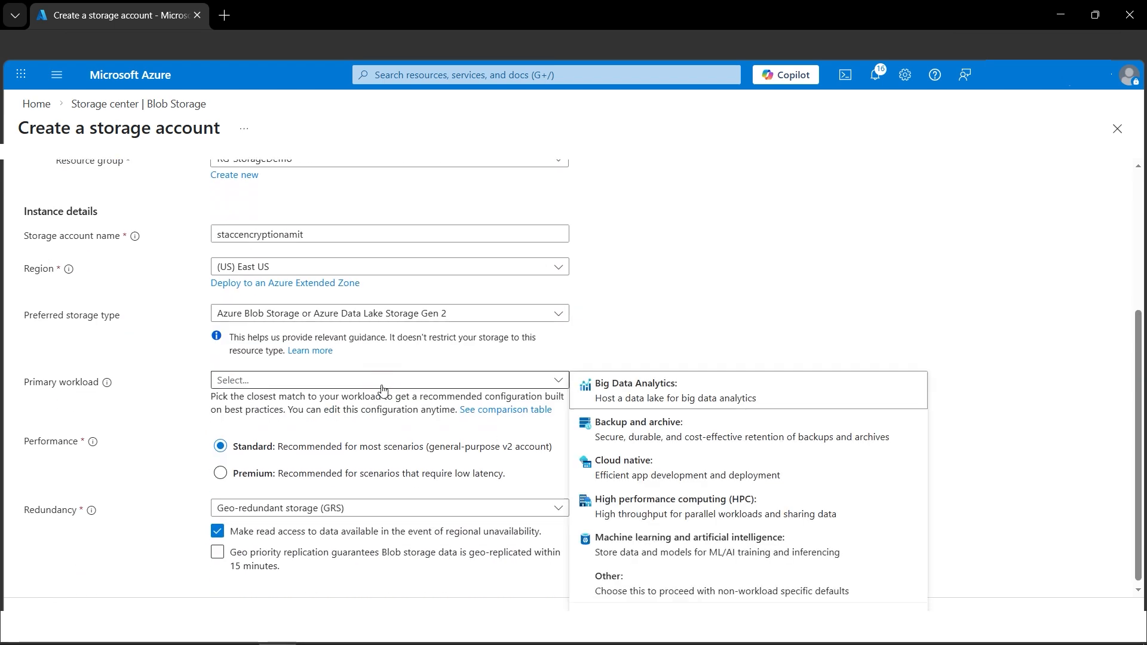
left_click(696, 436)
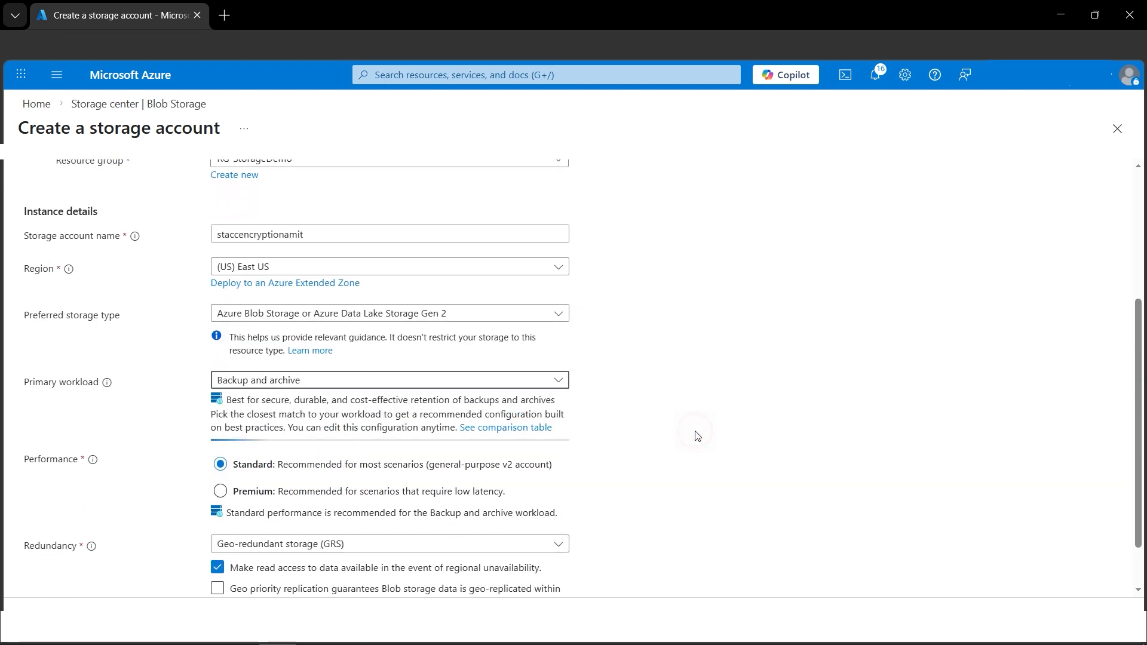
Set the storage account's redundancy to Locally-redundant storage (LRS)
scroll(627, 445, "down", 1)
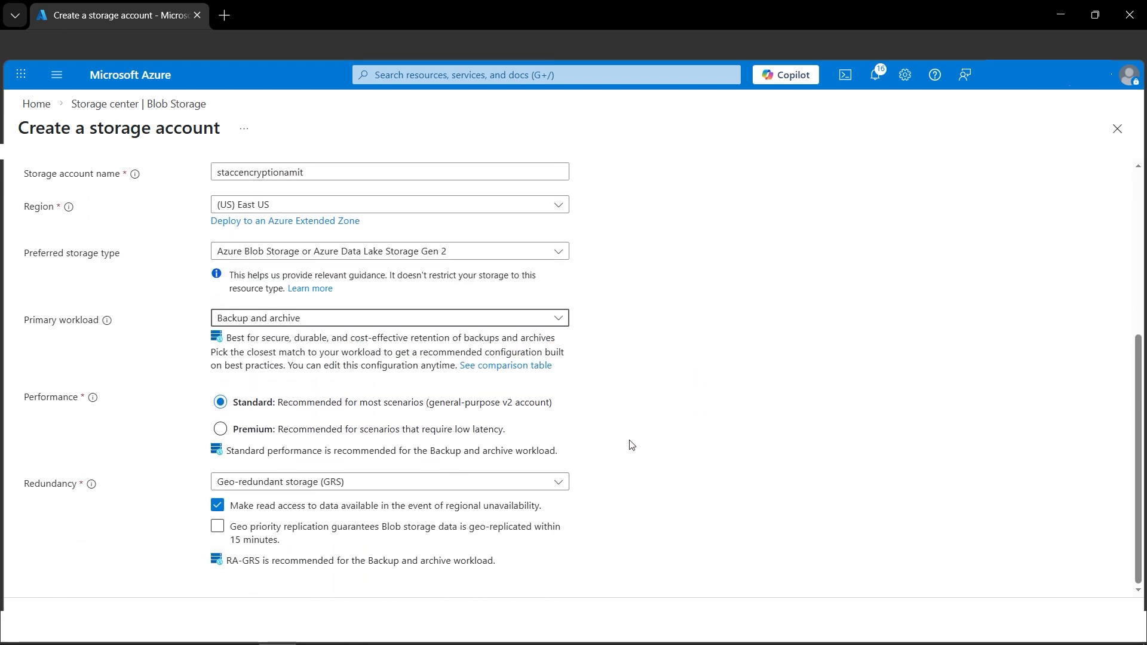
left_click(472, 483)
left_click(404, 274)
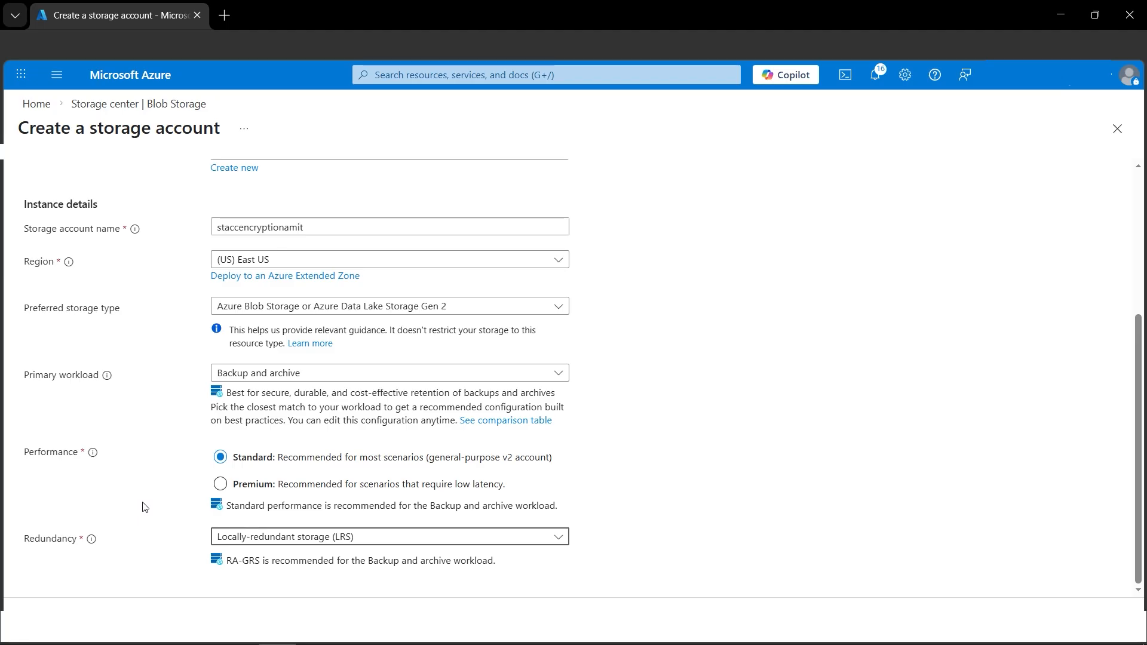
Configure the storage account's encryption to use customer-managed keys (CMK) with Key vault as the key store type
scroll(145, 511, "up", 4)
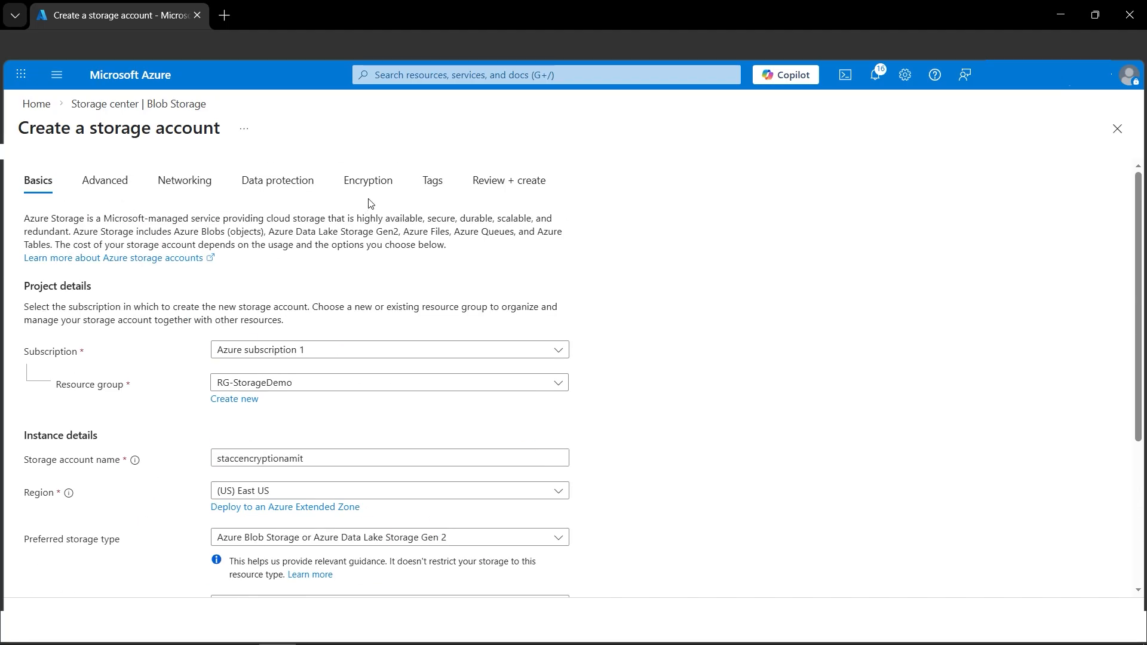
left_click(373, 184)
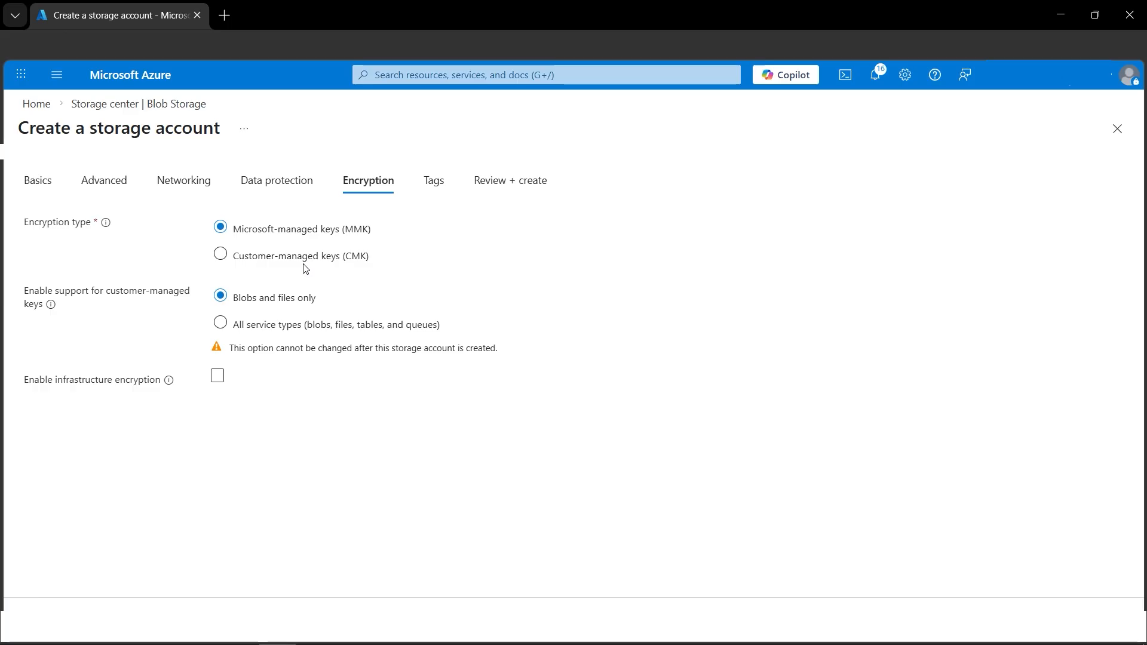
left_click(231, 255)
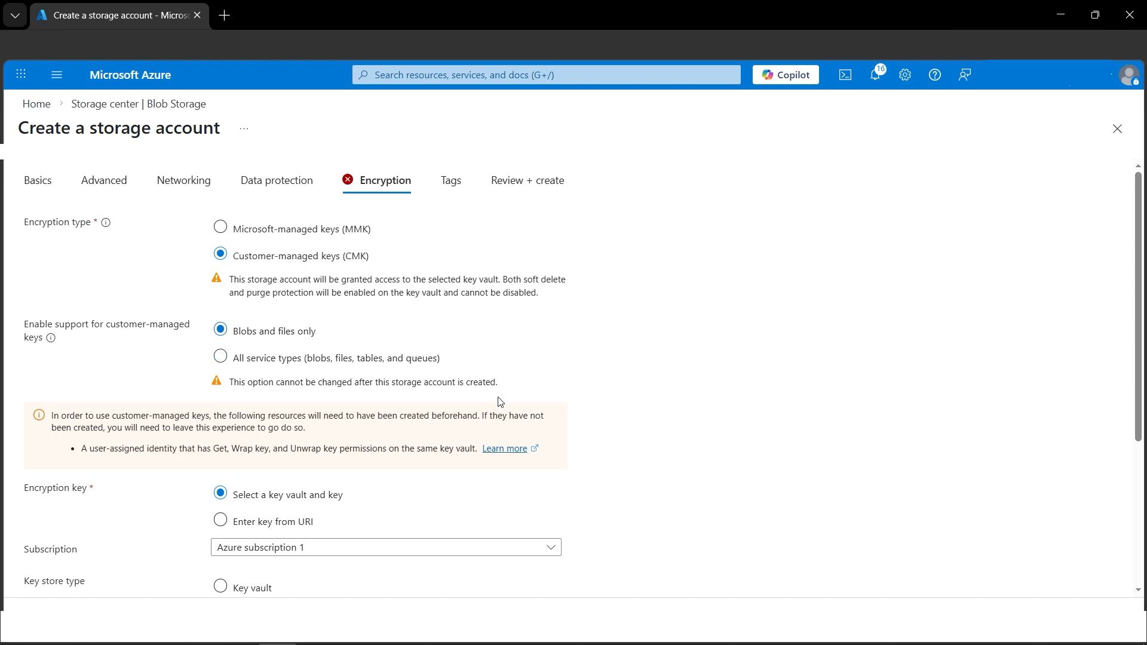
scroll(500, 402, "down", 2)
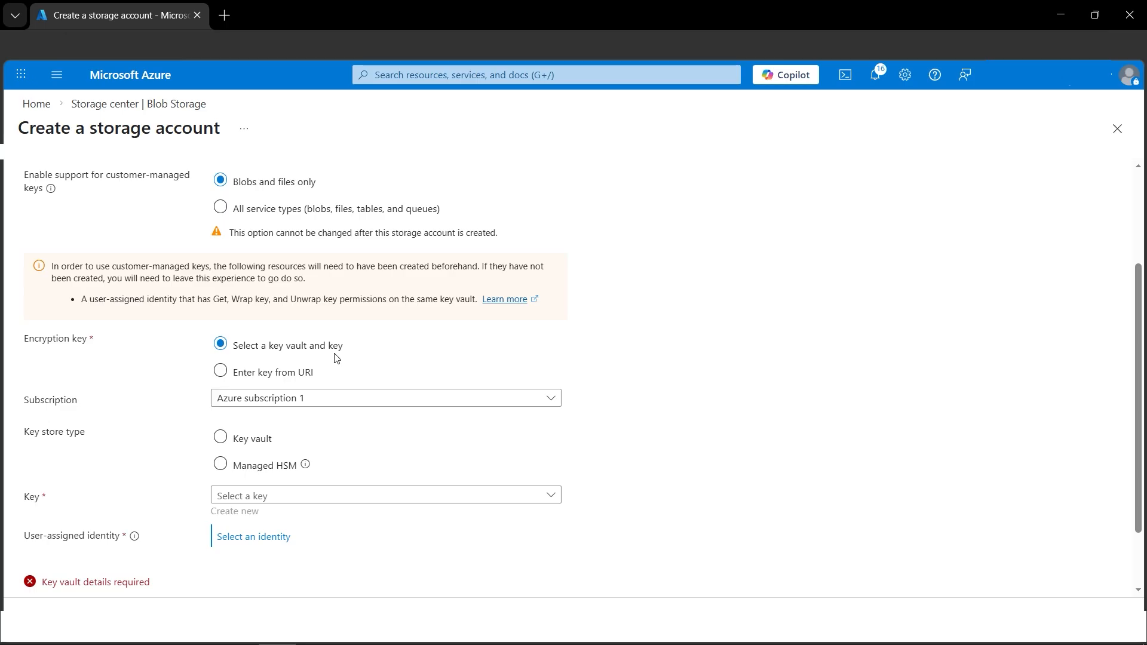
left_click(221, 446)
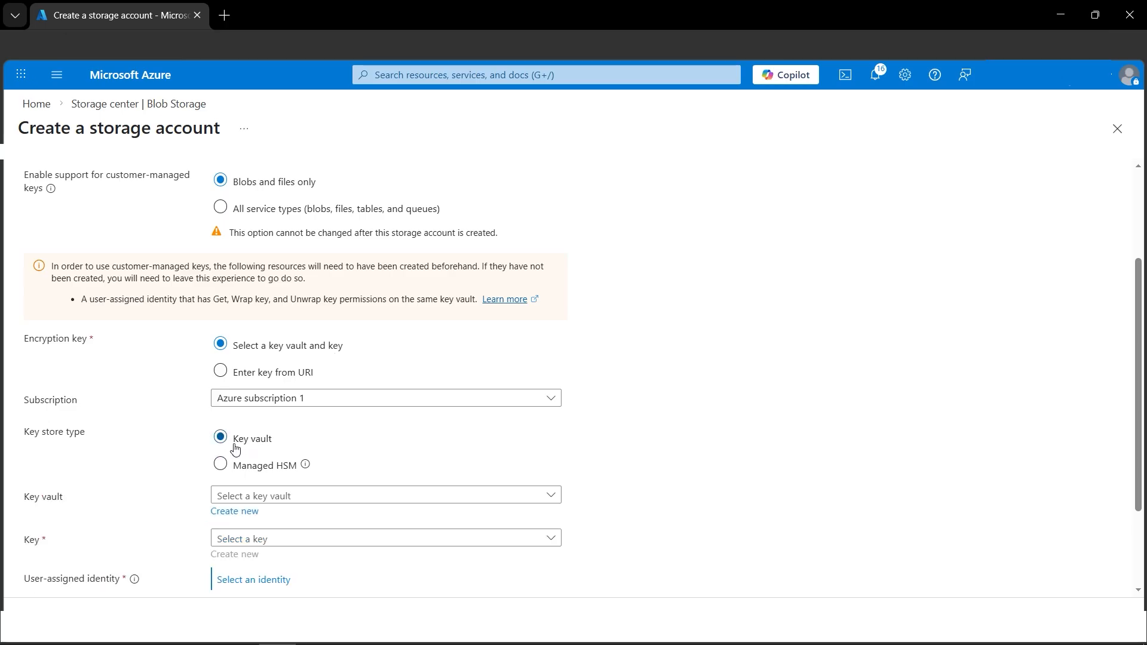
Create a new key vault named encryptionkeyvaultamit in the RG-StorageDemo resource group for the encryption key
scroll(400, 478, "down", 2)
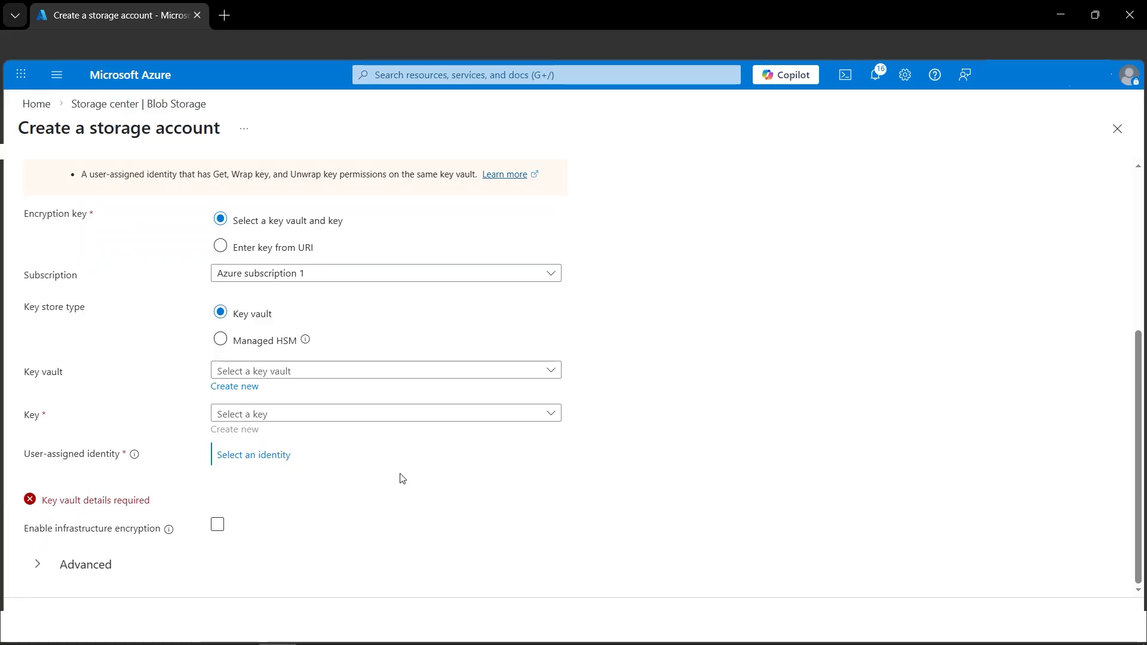
left_click(357, 372)
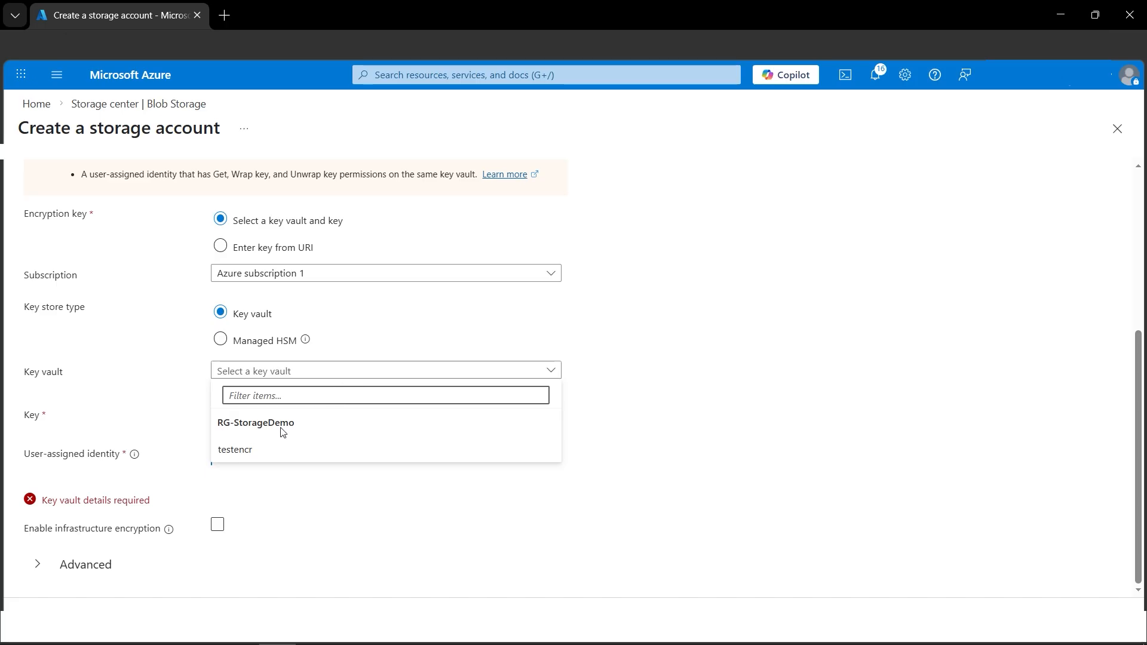
left_click(679, 371)
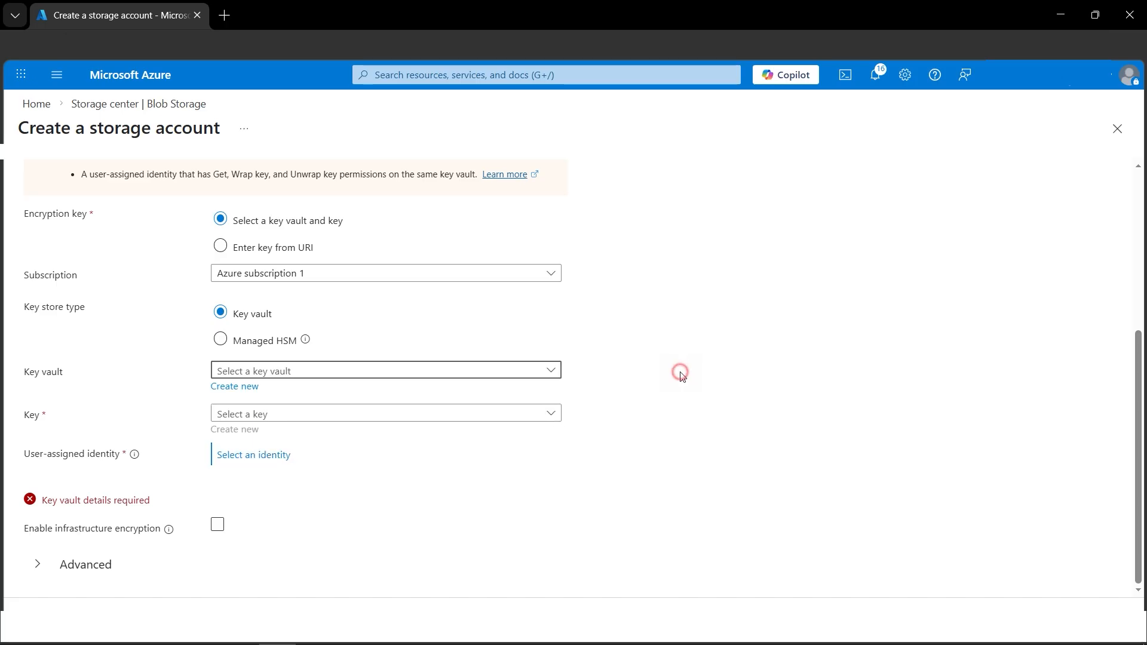
left_click(244, 392)
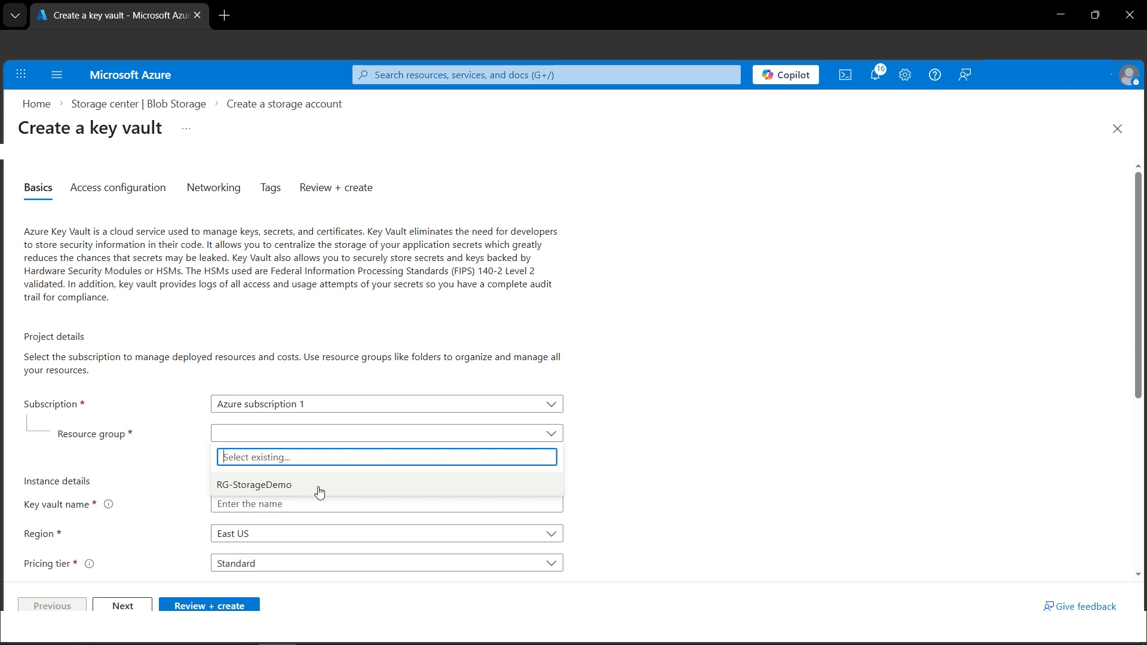
left_click(319, 486)
scroll(541, 430, "down", 1)
left_click(485, 434)
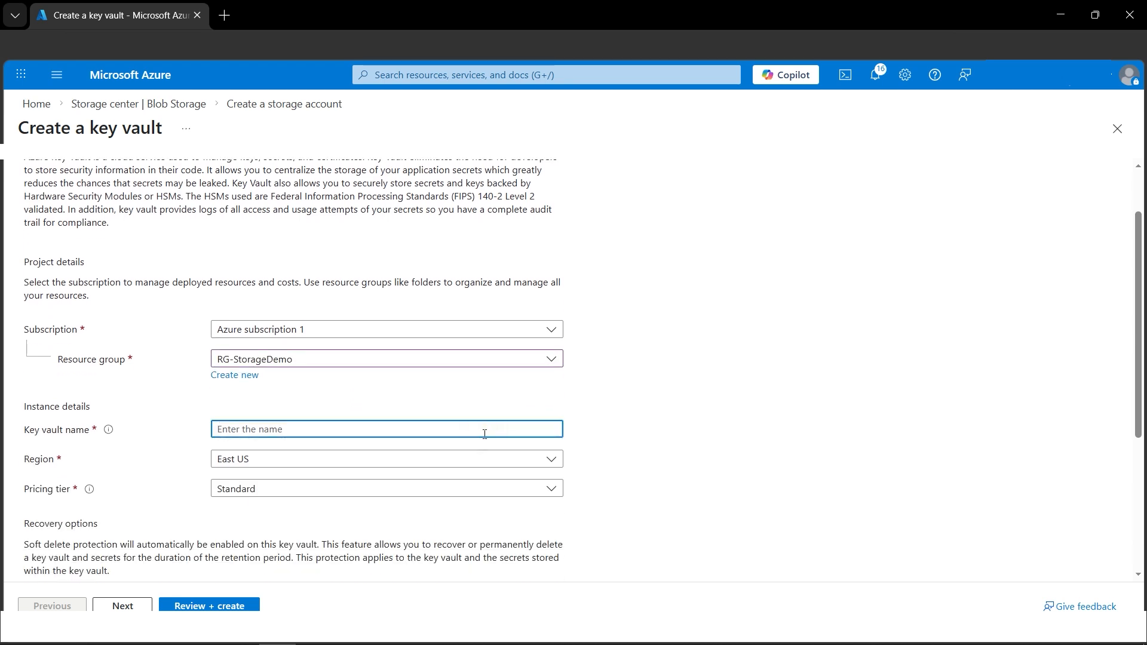
type("encryptionkeyvaultamit")
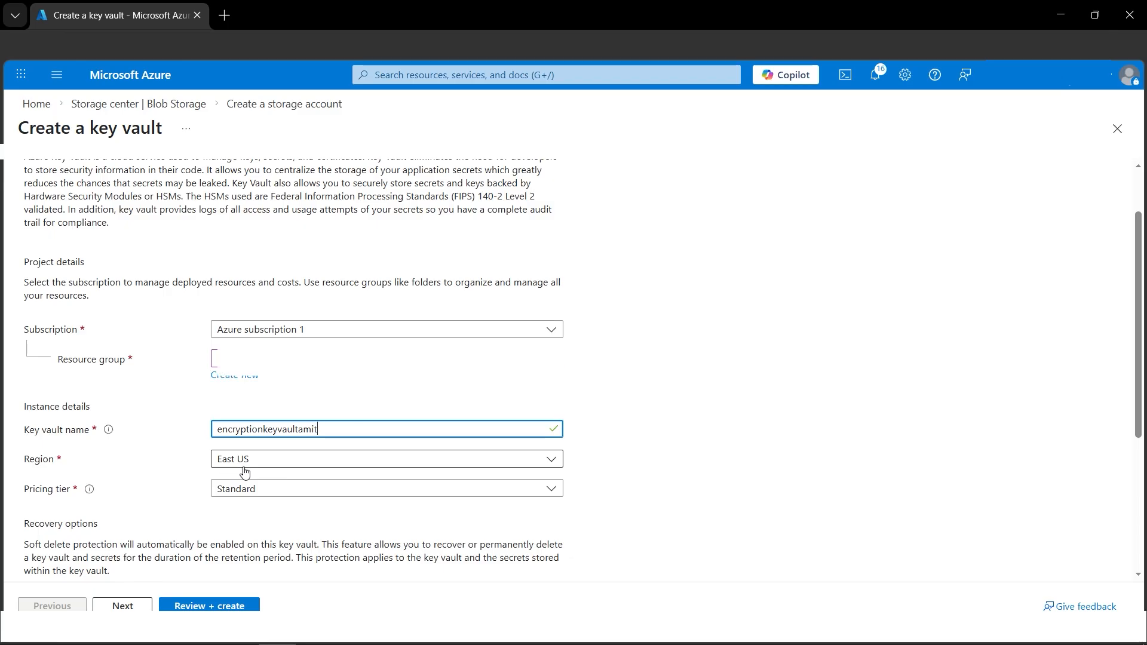
scroll(316, 530, "down", 1)
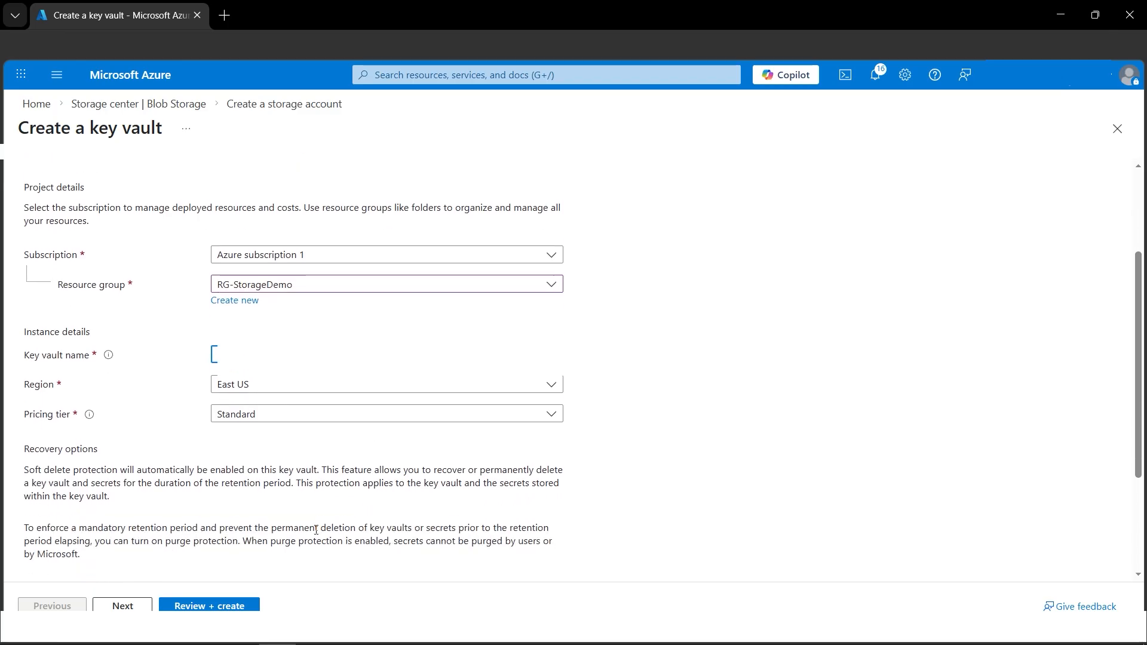
left_click(233, 607)
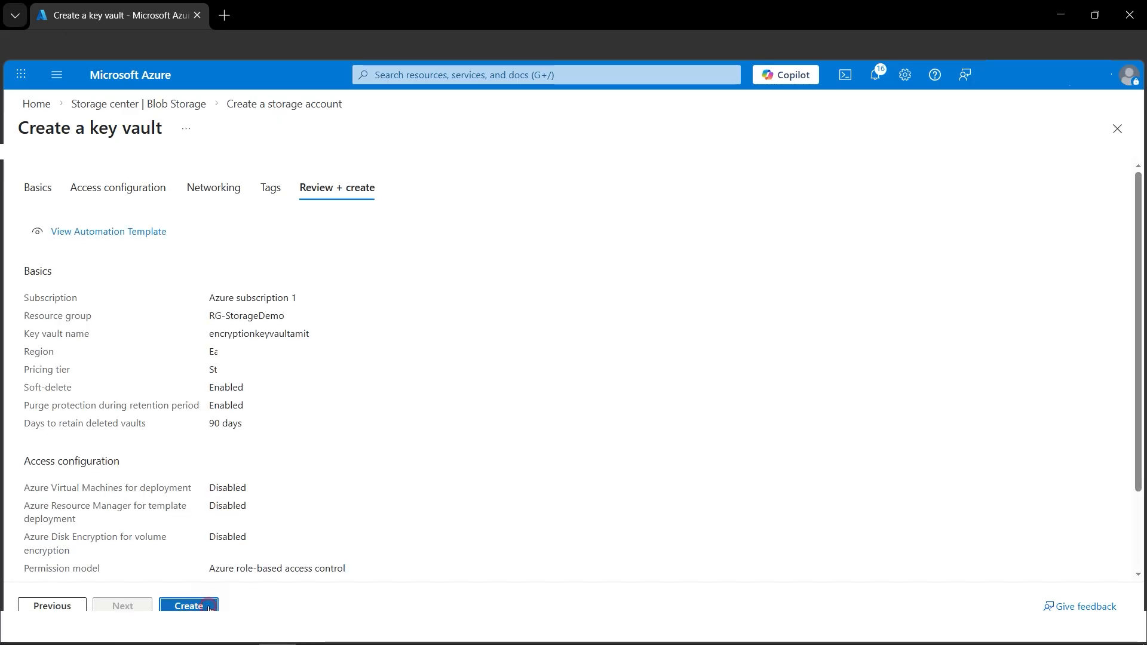
left_click(209, 607)
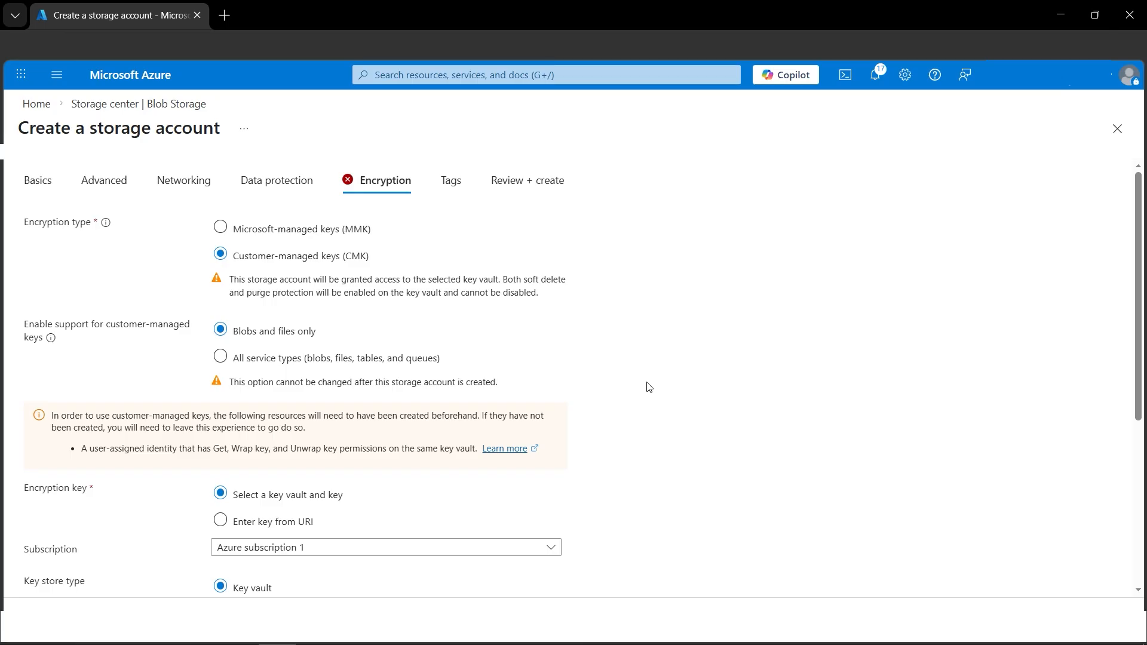
Create a new 2048-bit encryption key named staccencryptionkeydemo in the selected key vault, enabled and without an activation date
scroll(648, 387, "down", 3)
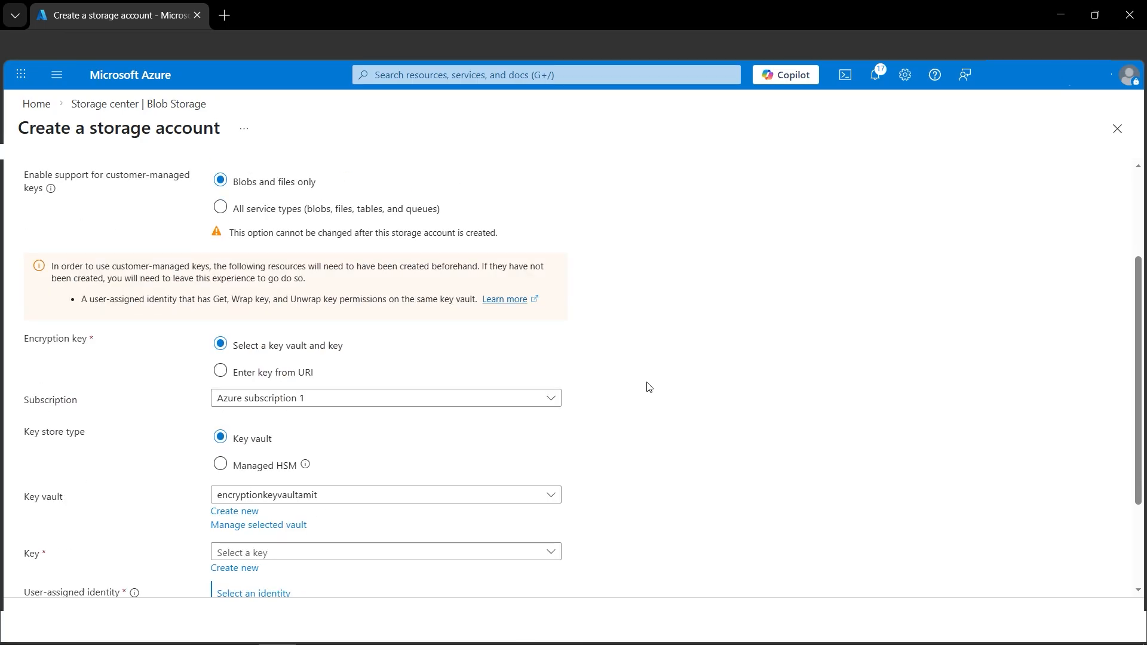
scroll(582, 402, "down", 1)
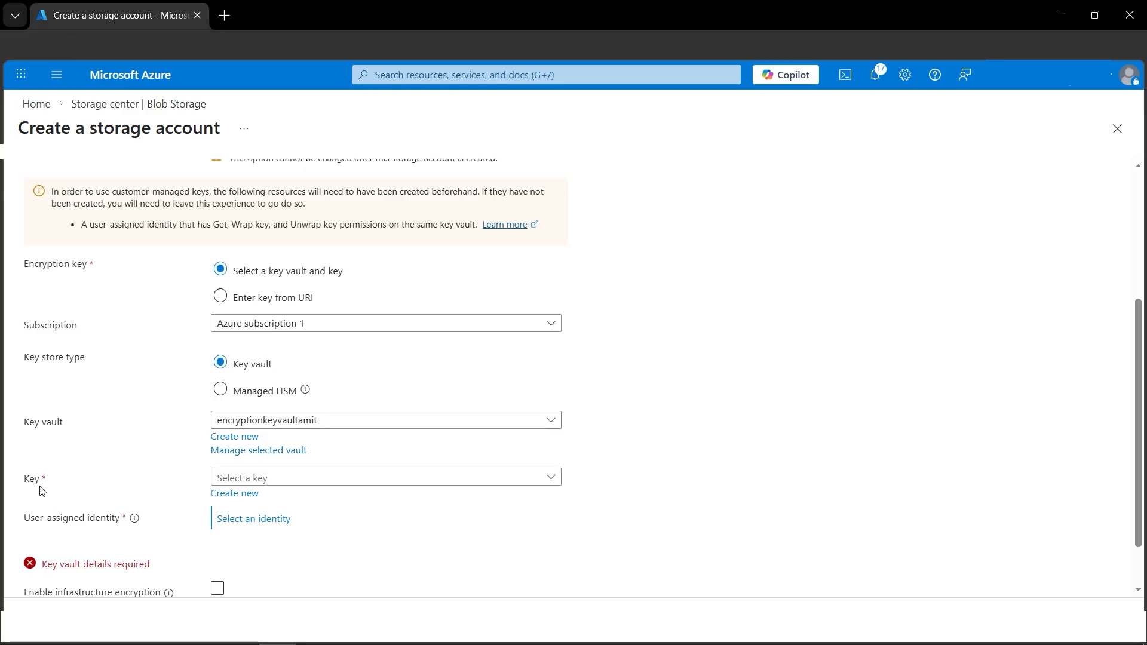
scroll(51, 490, "down", 1)
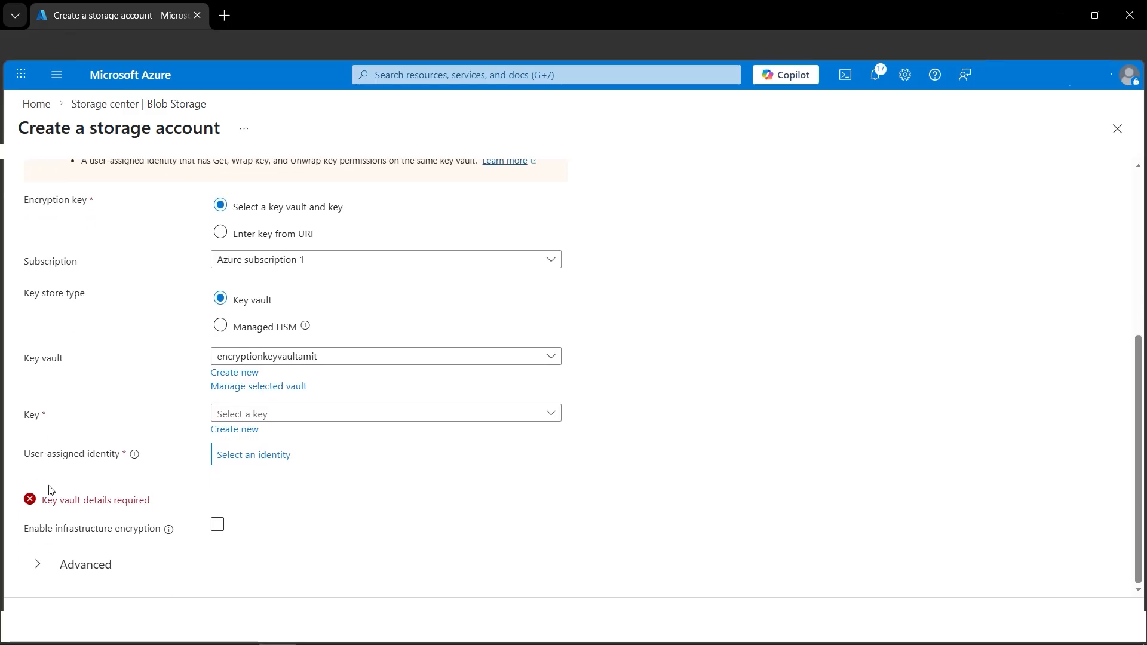
left_click(253, 439)
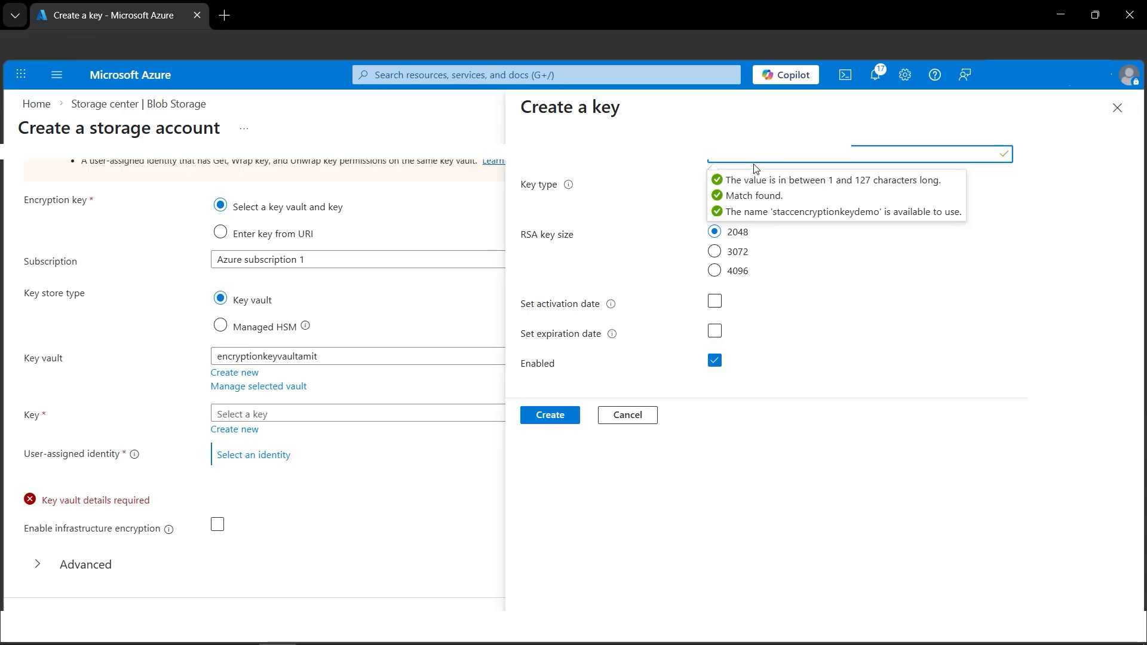
left_click(993, 264)
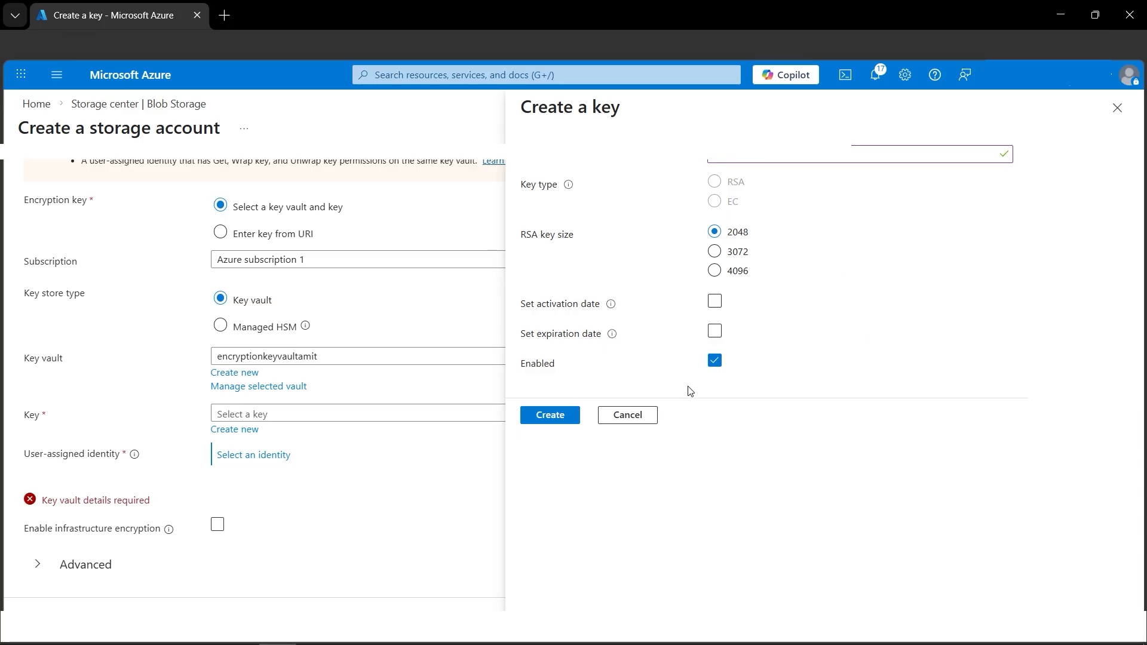
left_click(715, 303)
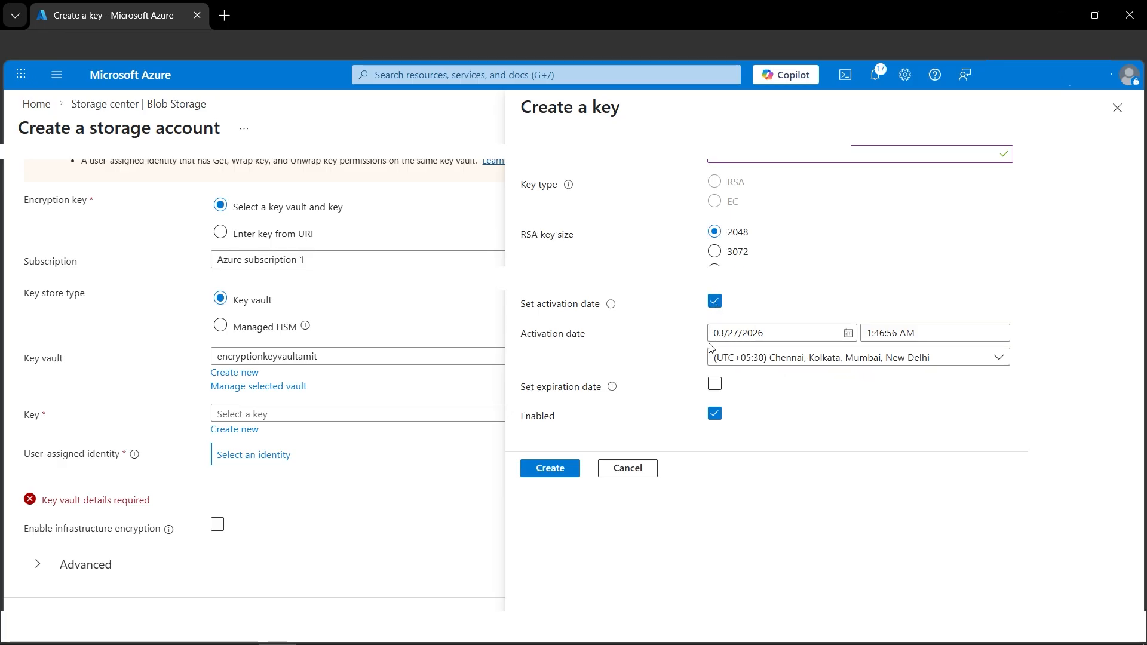
left_click(720, 304)
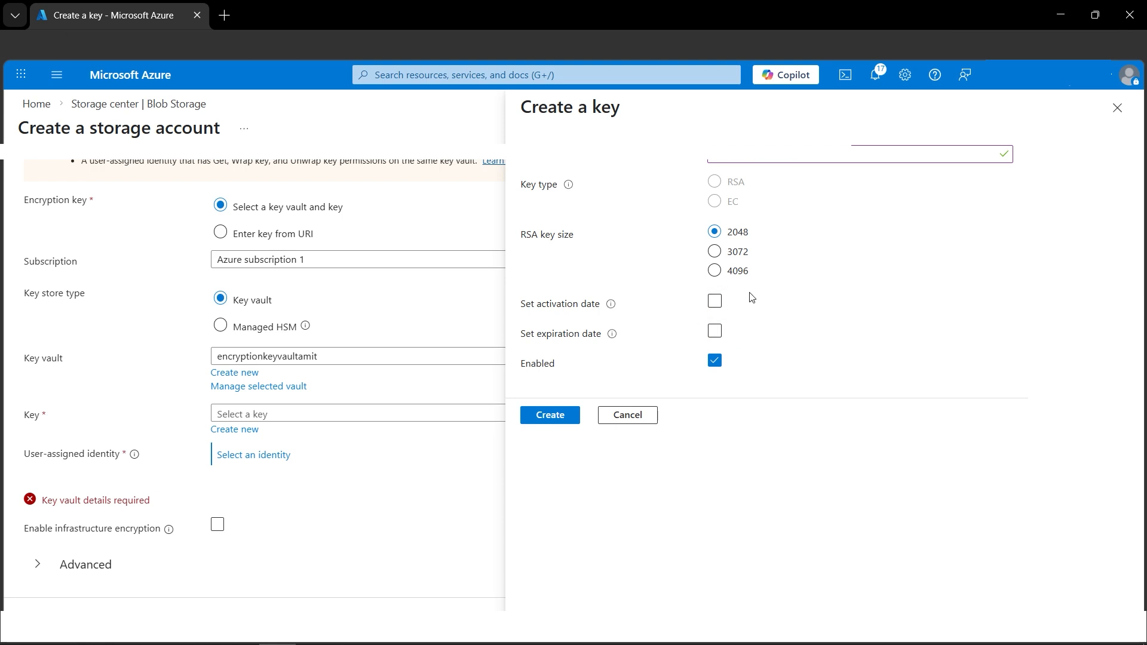
left_click(550, 419)
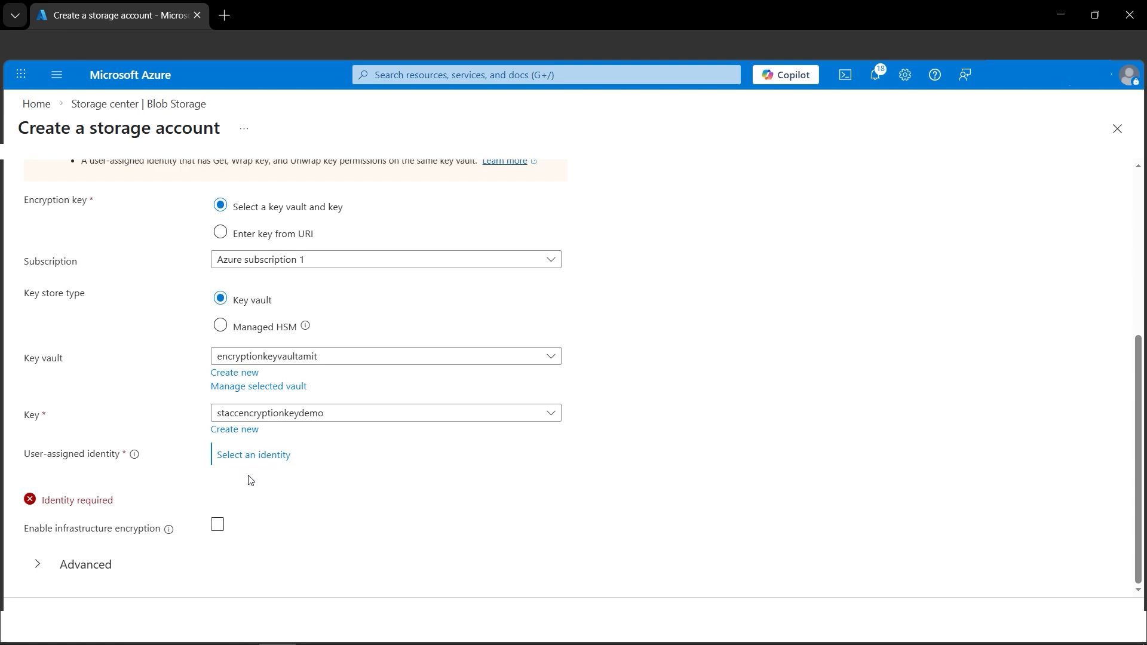
Open the Managed Identities service in a duplicate browser tab, keeping the storage account form open
right_click(116, 14)
left_click(182, 103)
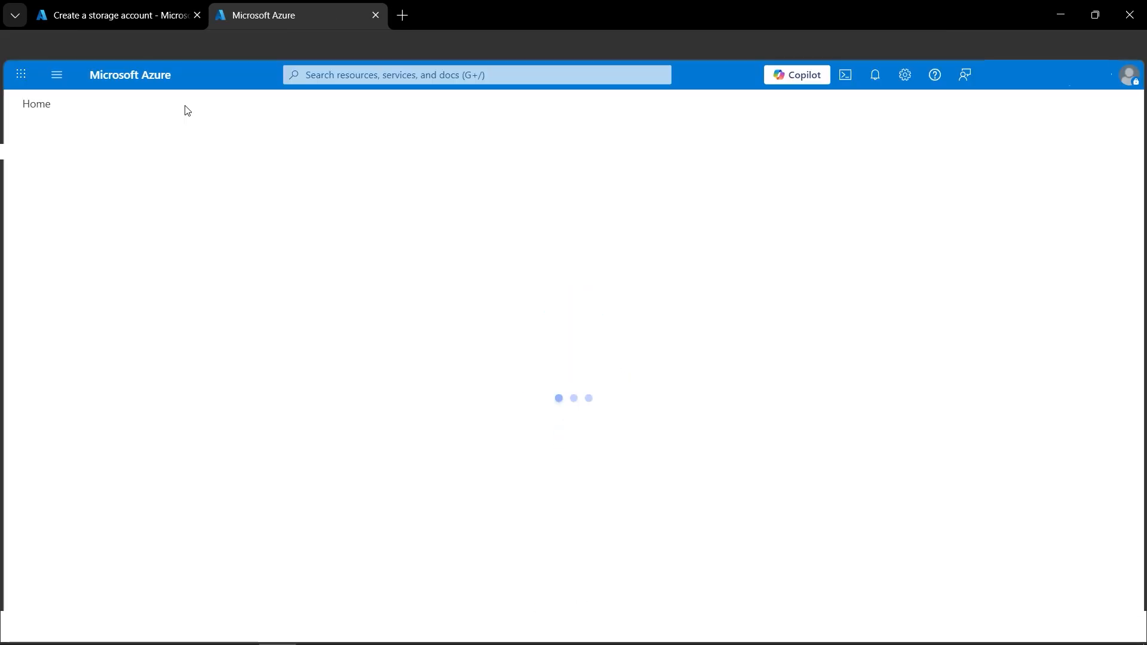
left_click(416, 77)
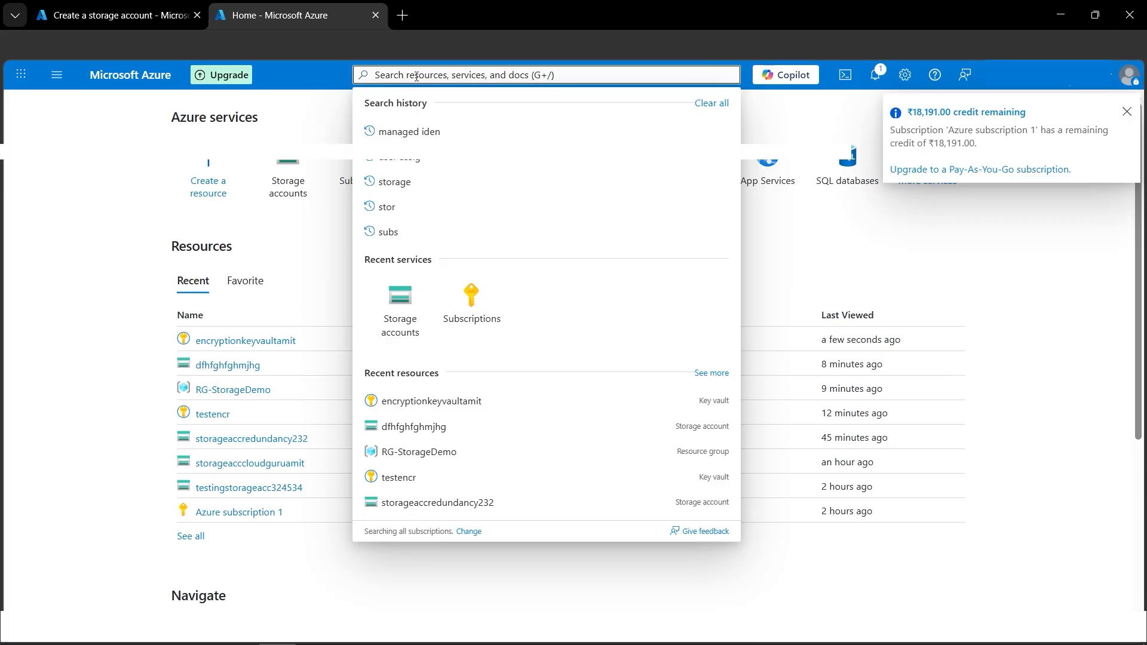
type("manage")
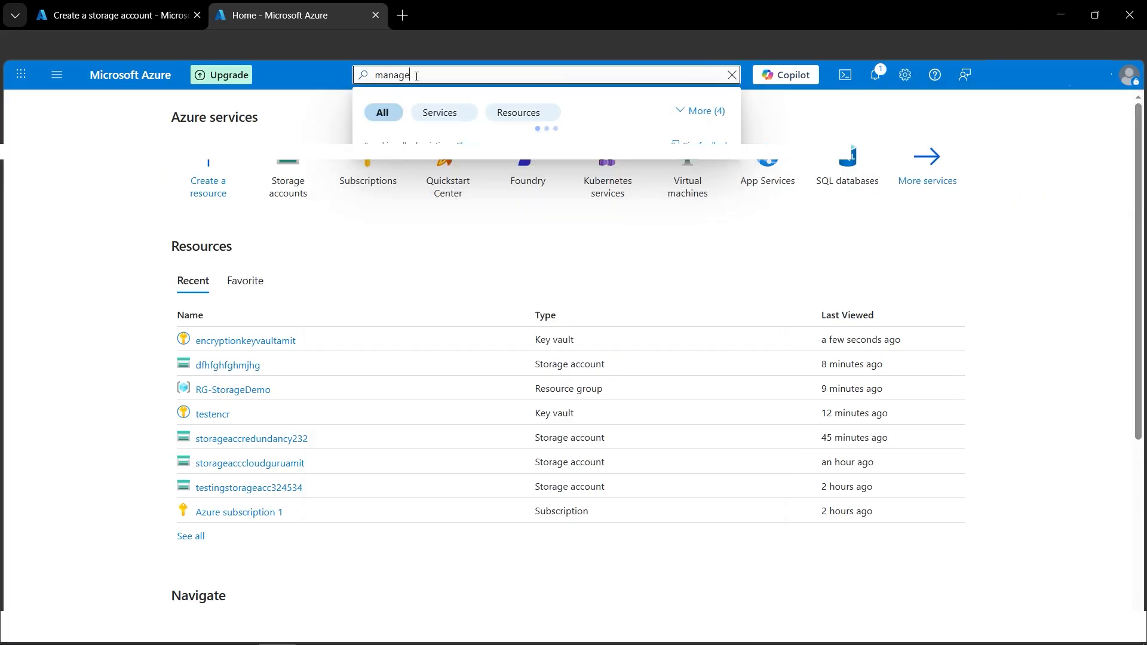
type("d iden")
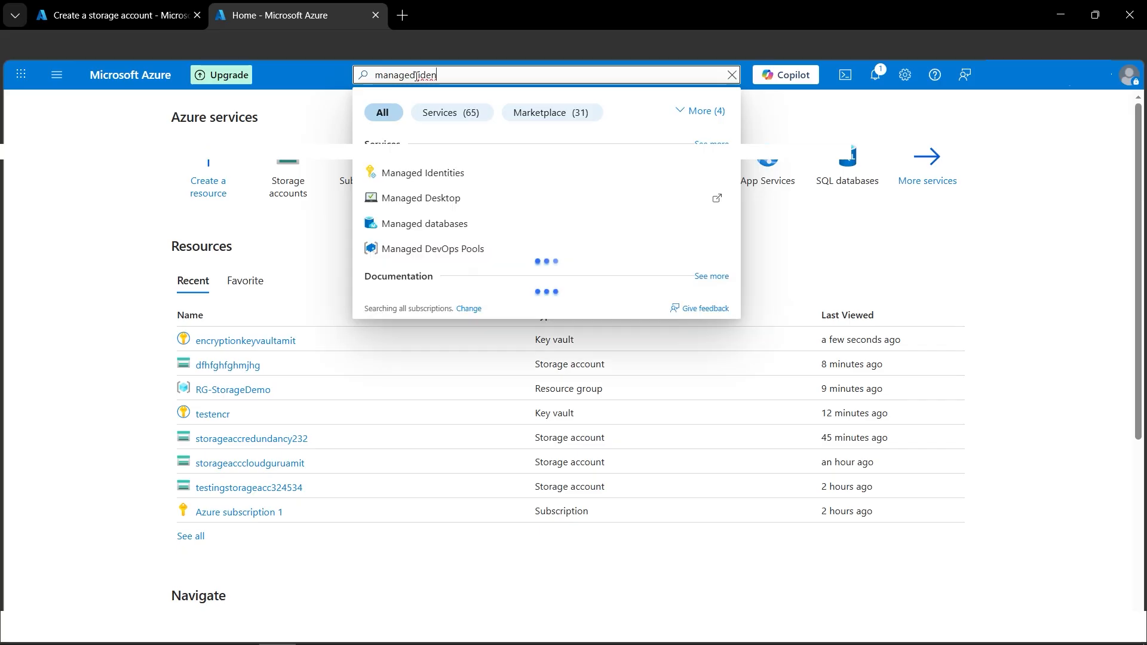
left_click(448, 185)
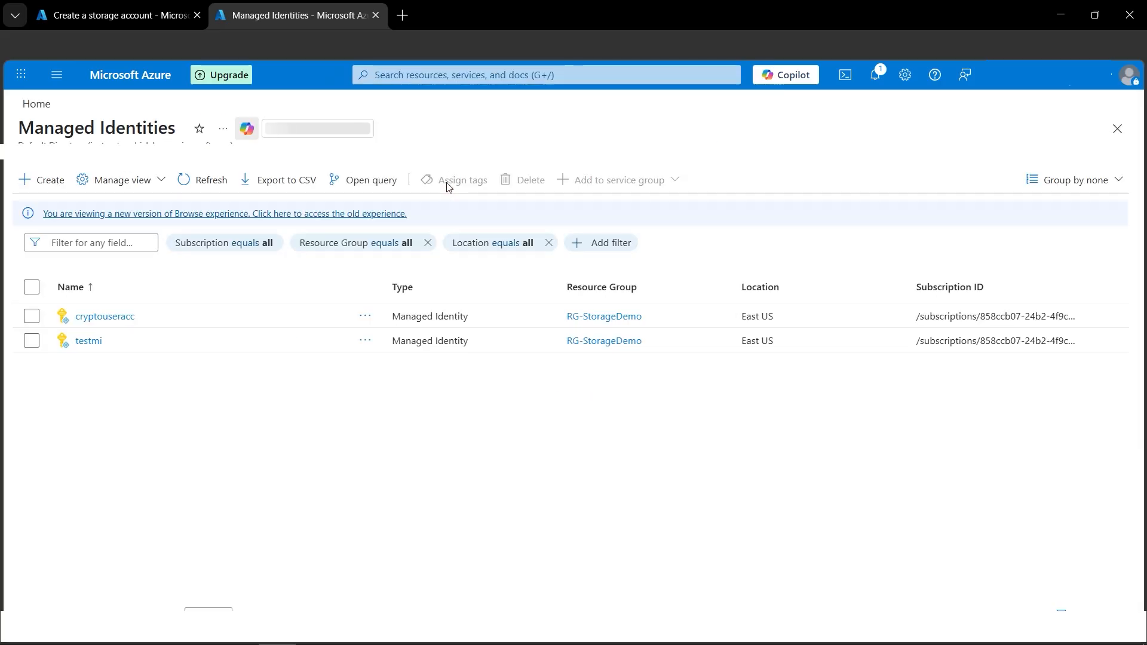
Create a user-assigned managed identity named usermiencryptiondemo in the RG-StorageDemo resource group, in the East US region
left_click(59, 186)
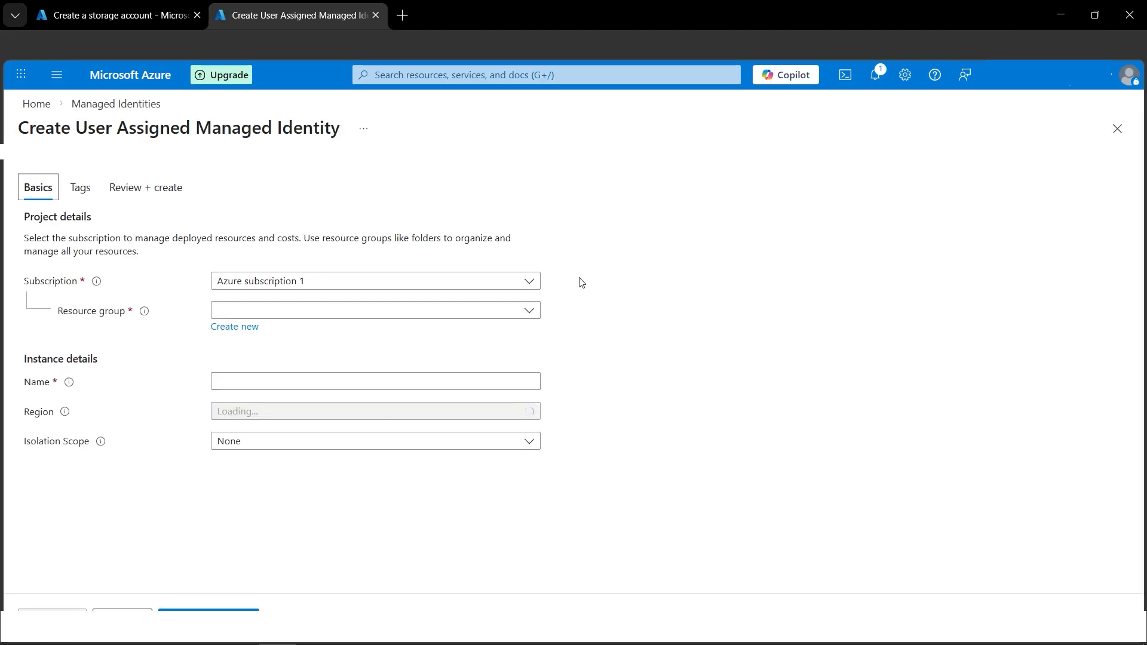
left_click(404, 311)
left_click(310, 362)
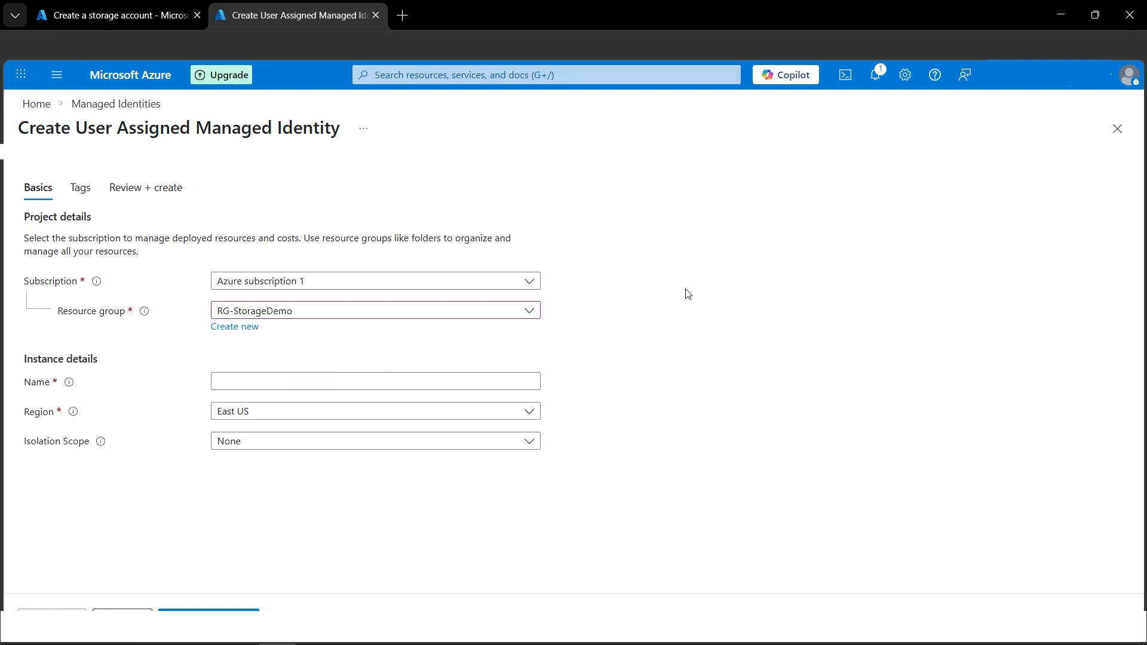
left_click(330, 380)
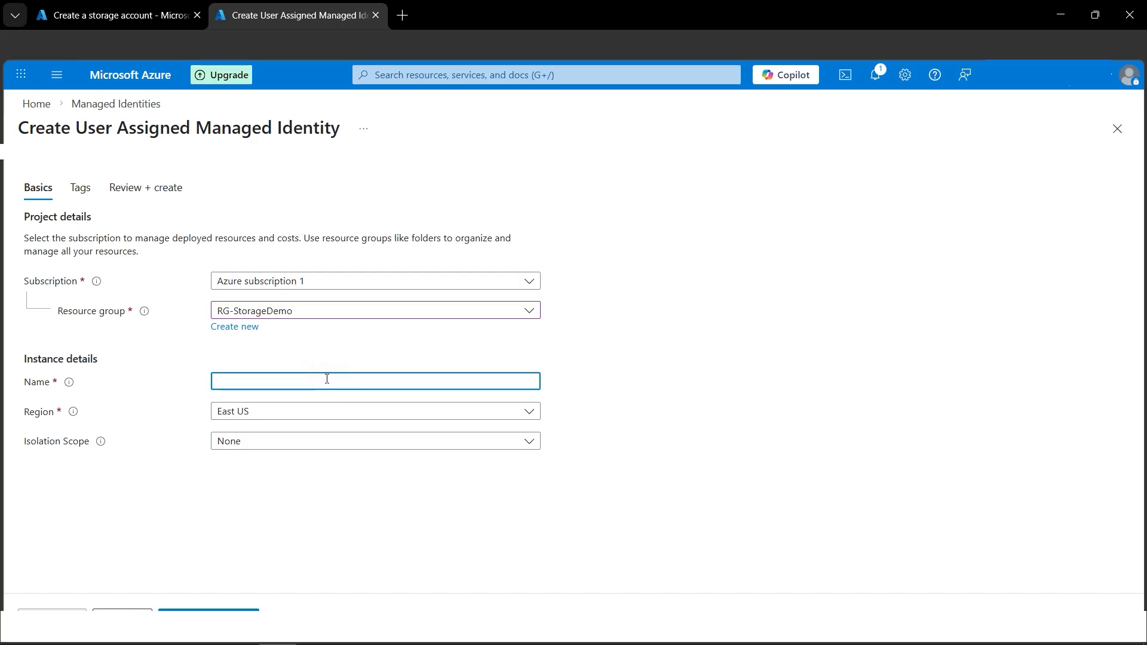
type("usermiencr")
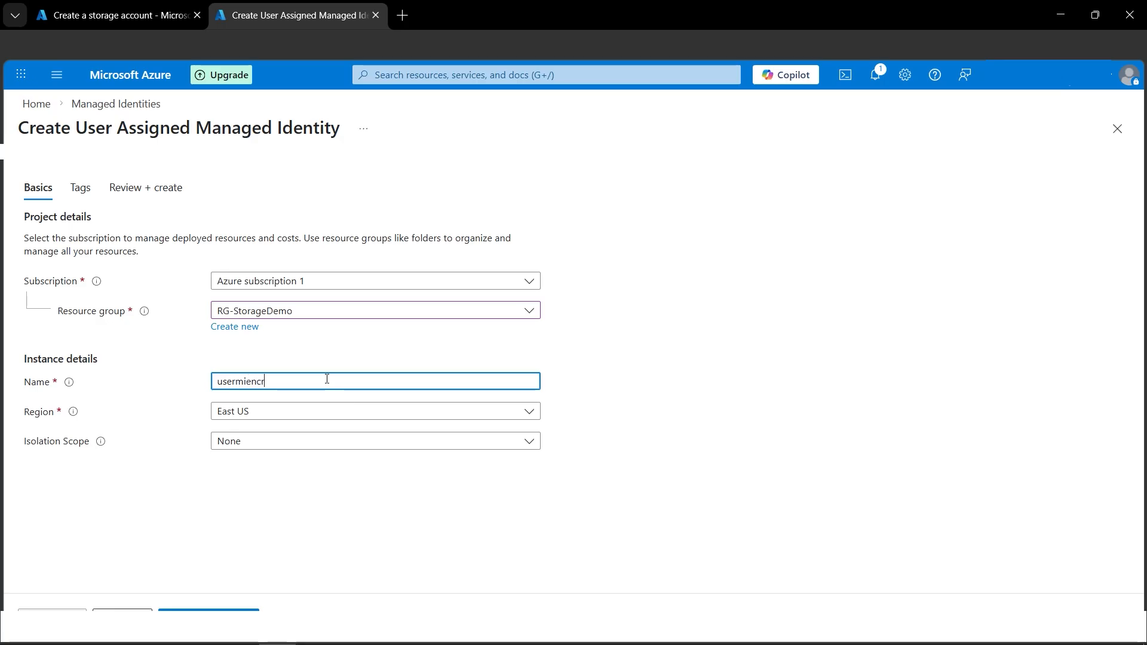
type("yptiondemo")
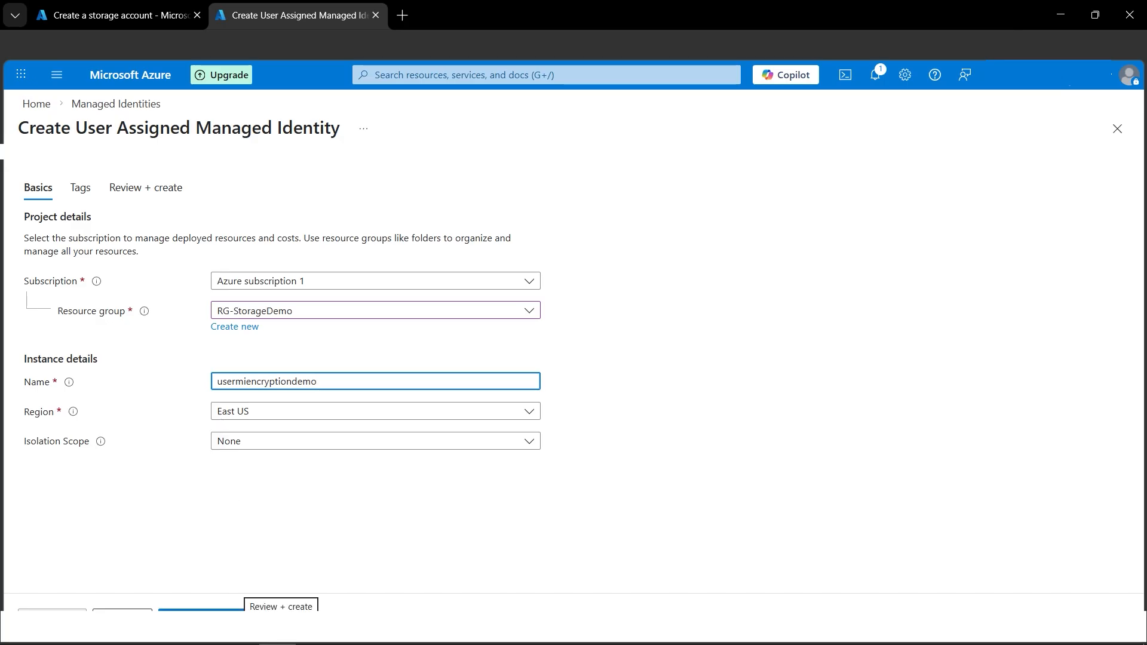
left_click(201, 610)
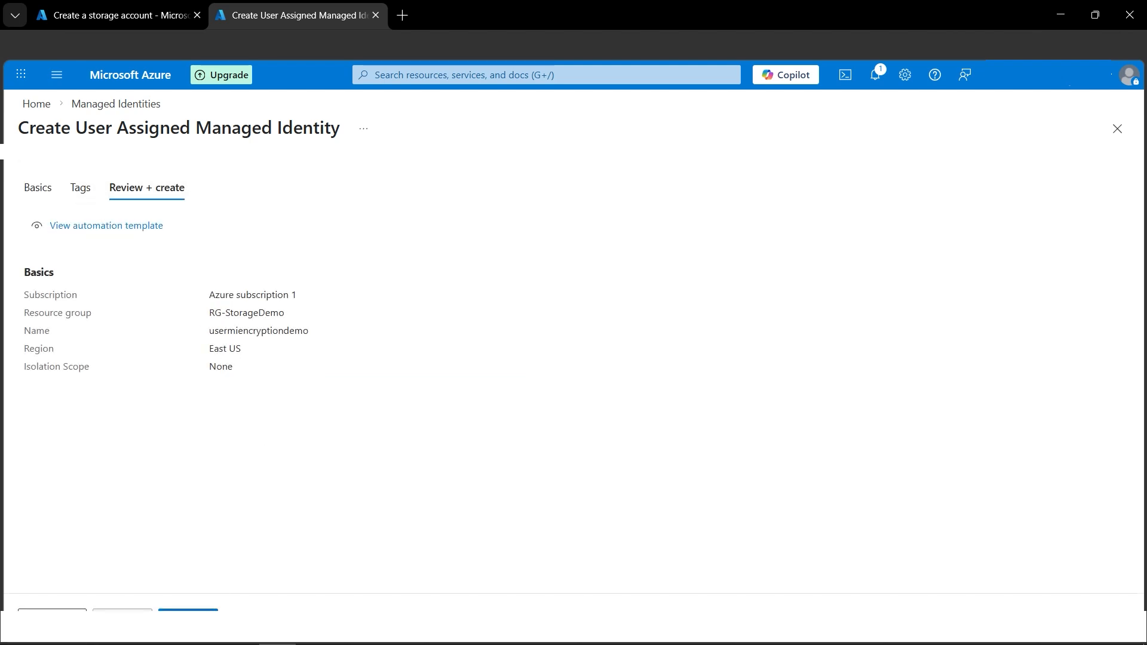
left_click(188, 610)
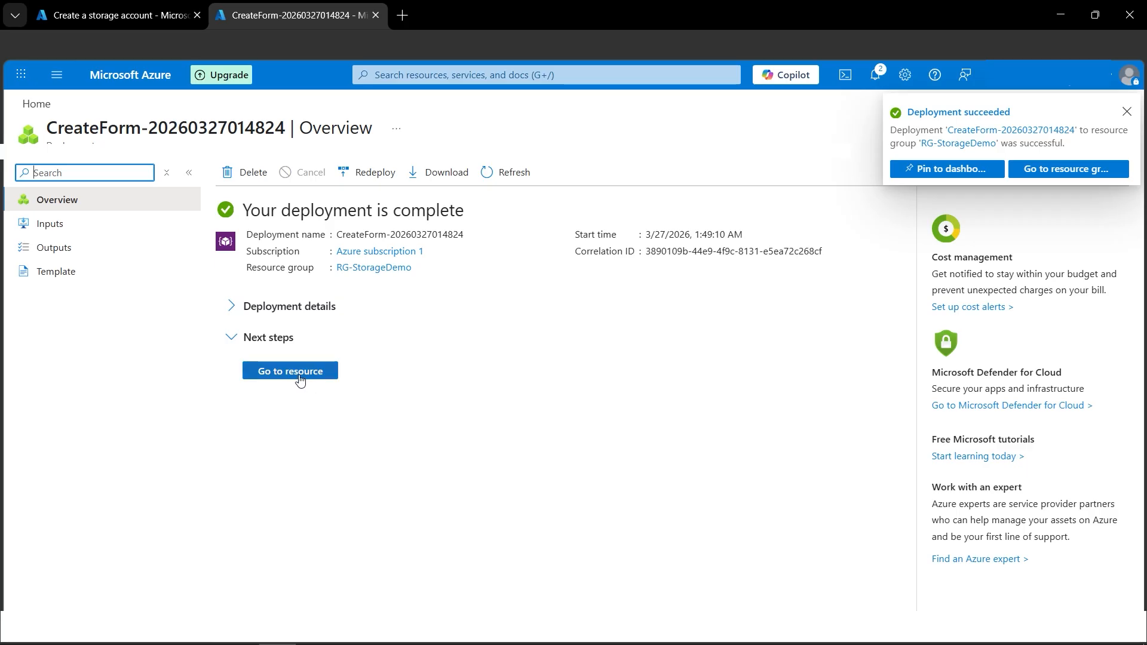
Open the Azure role assignments of the usermiencryptiondemo managed identity and start a new role assignment
left_click(299, 380)
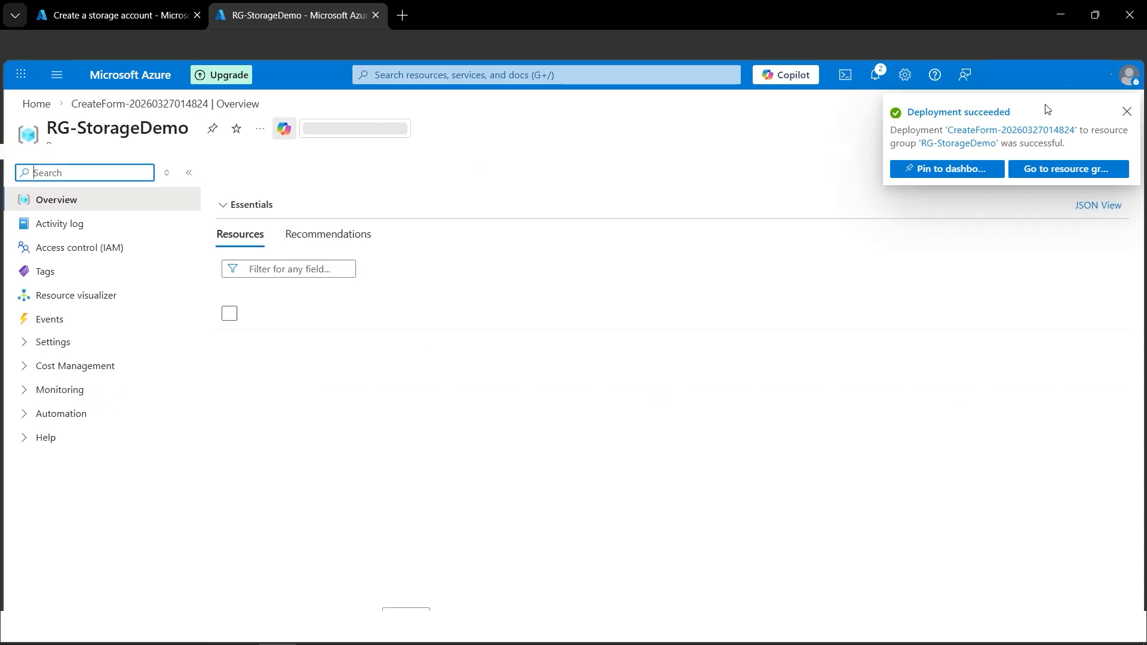
left_click(1126, 113)
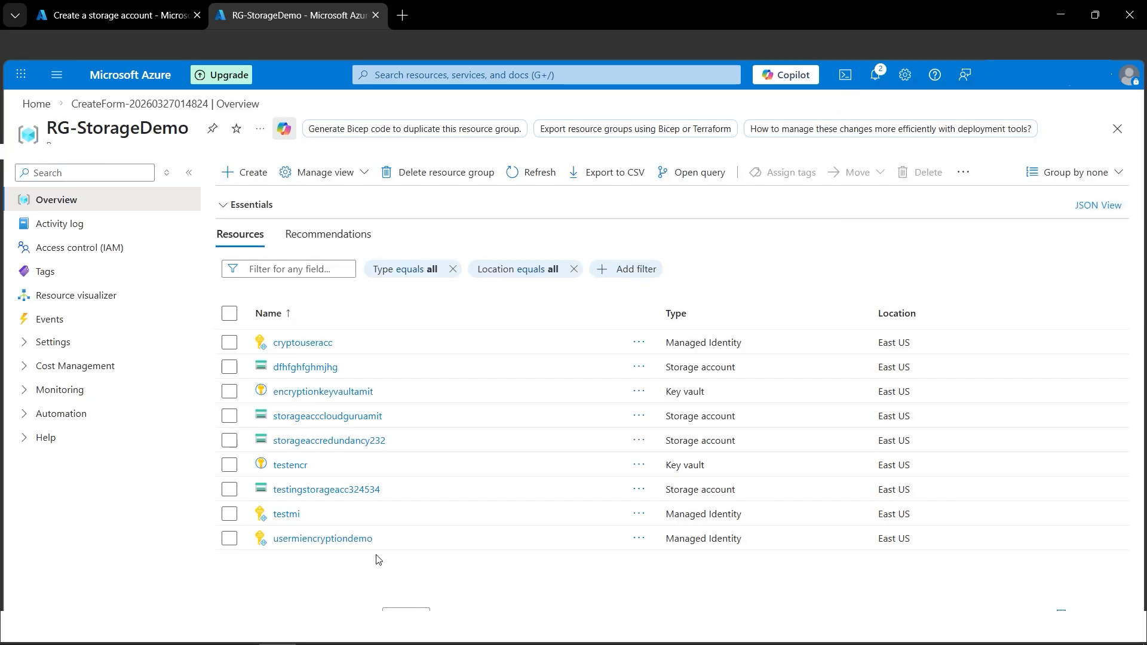
left_click(320, 539)
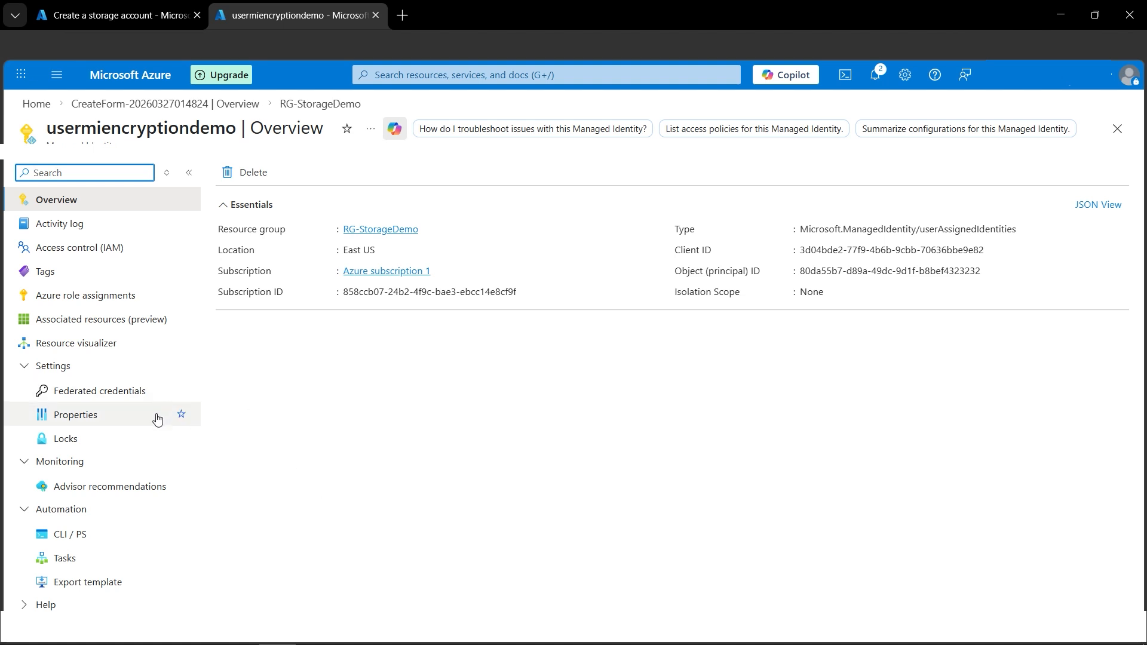
left_click(95, 299)
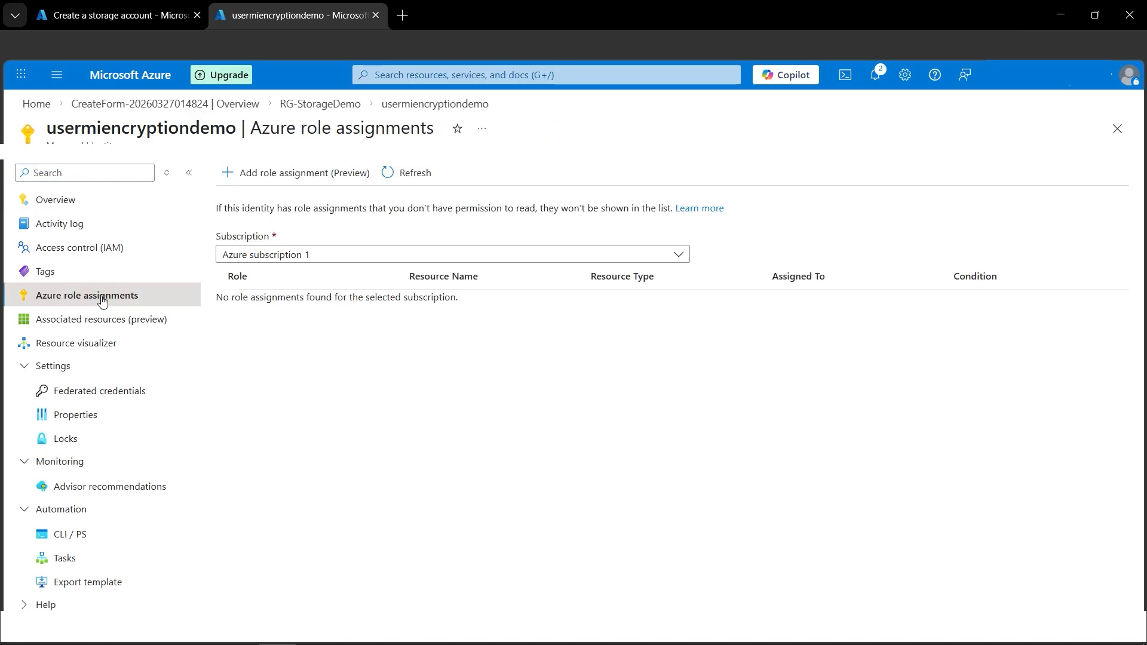
left_click(246, 175)
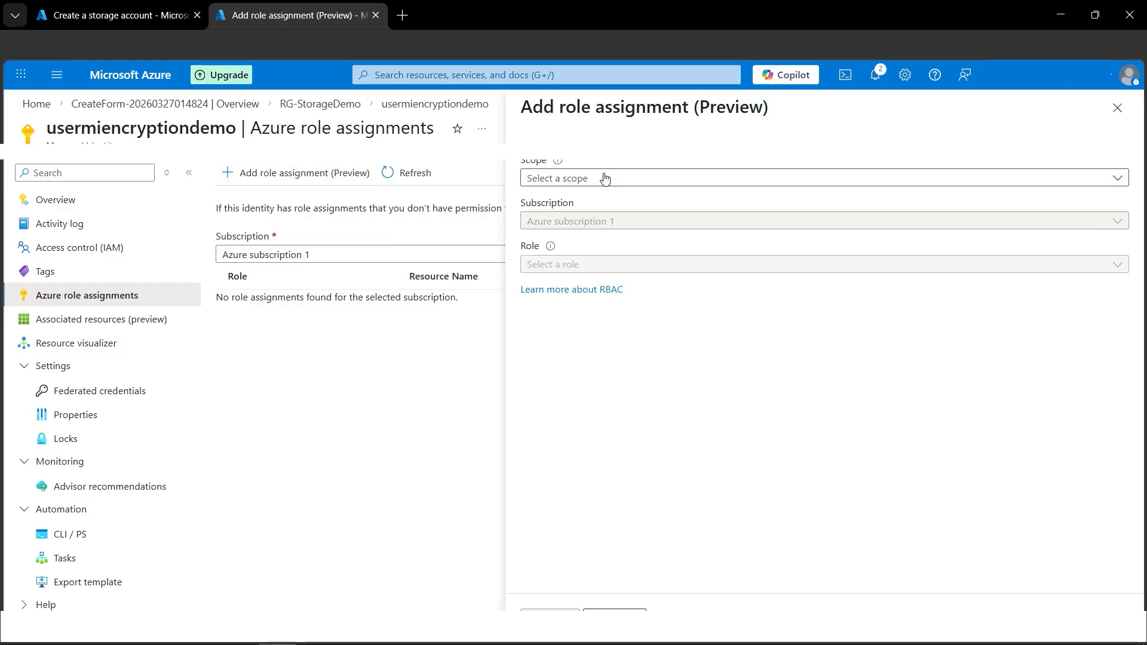
Open the user-assigned identity selection for the encryption settings in the storage account form
left_click(137, 8)
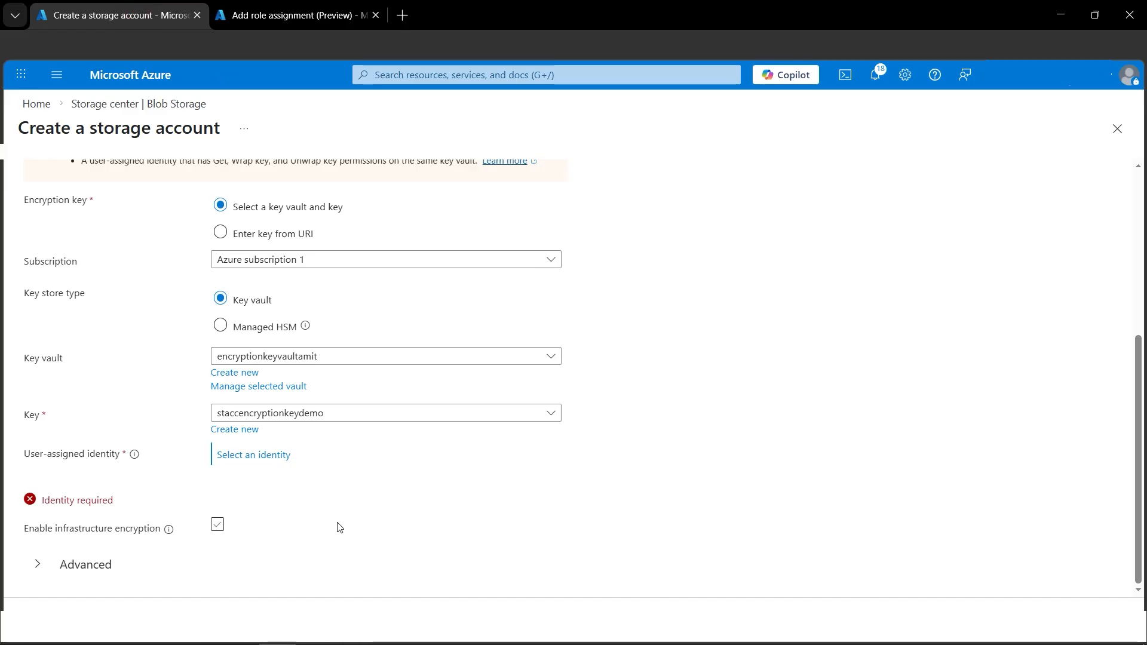
left_click(270, 462)
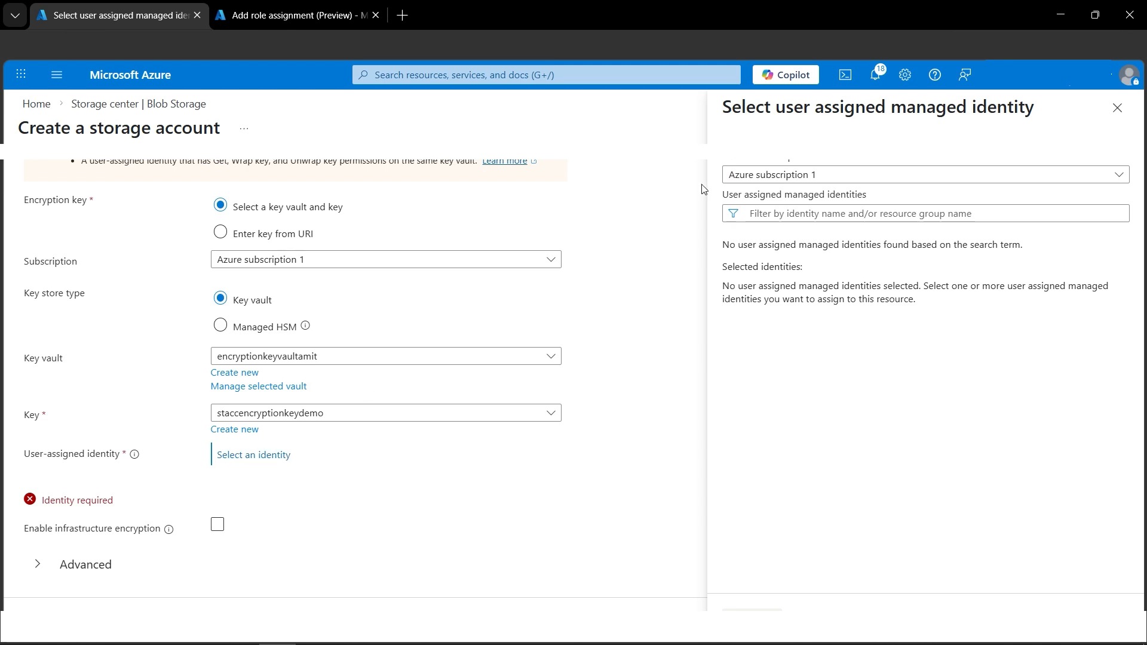
Scope the managed identity's new role assignment to Key Vault, with encryptionkeyvaultamit as the resource
left_click(306, 16)
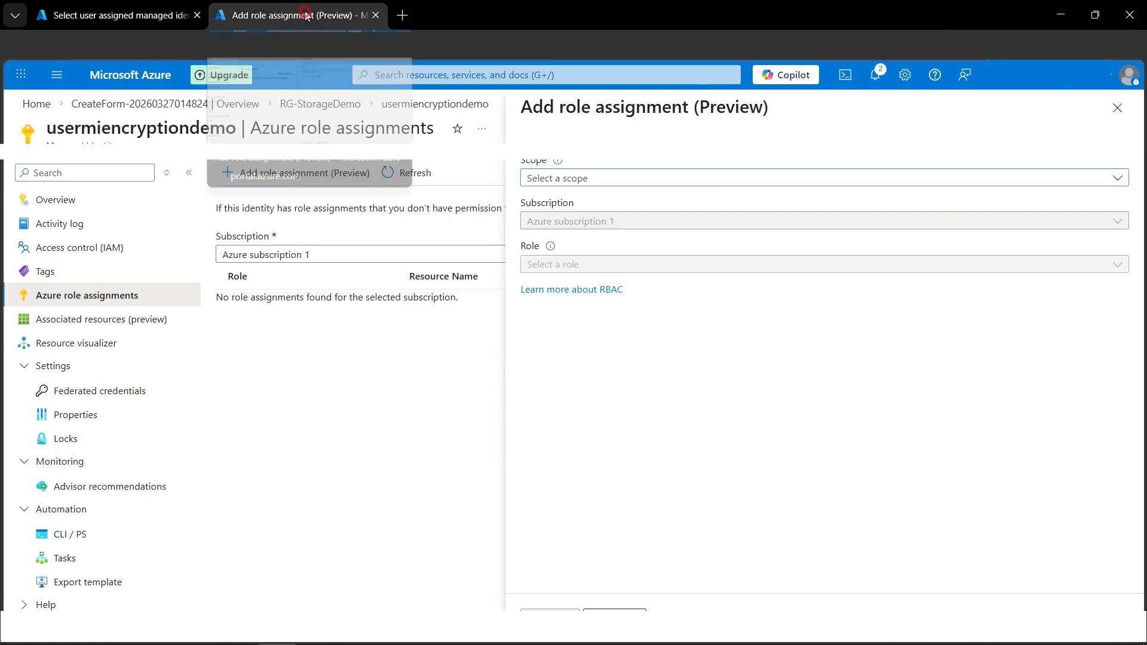
left_click(626, 178)
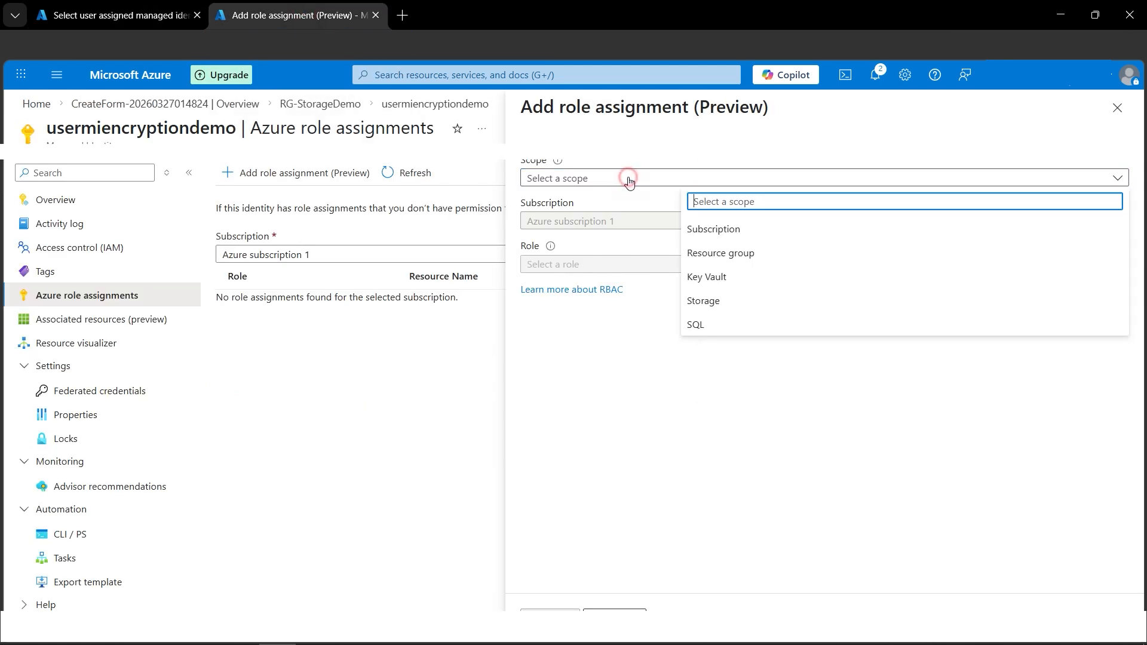
left_click(711, 280)
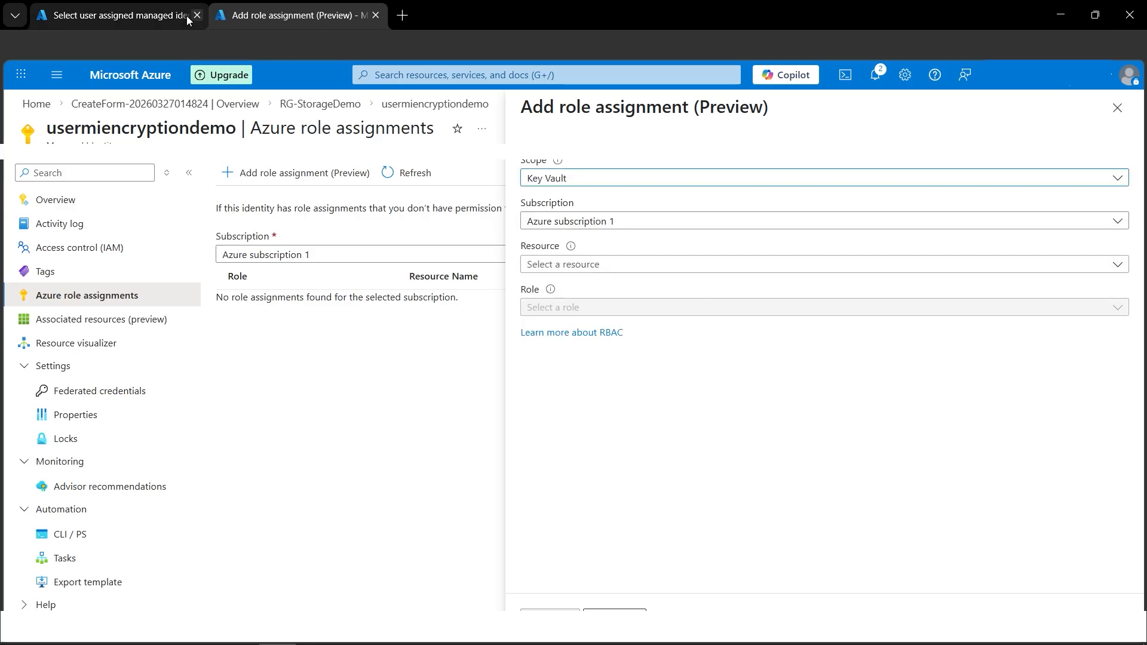
left_click(149, 13)
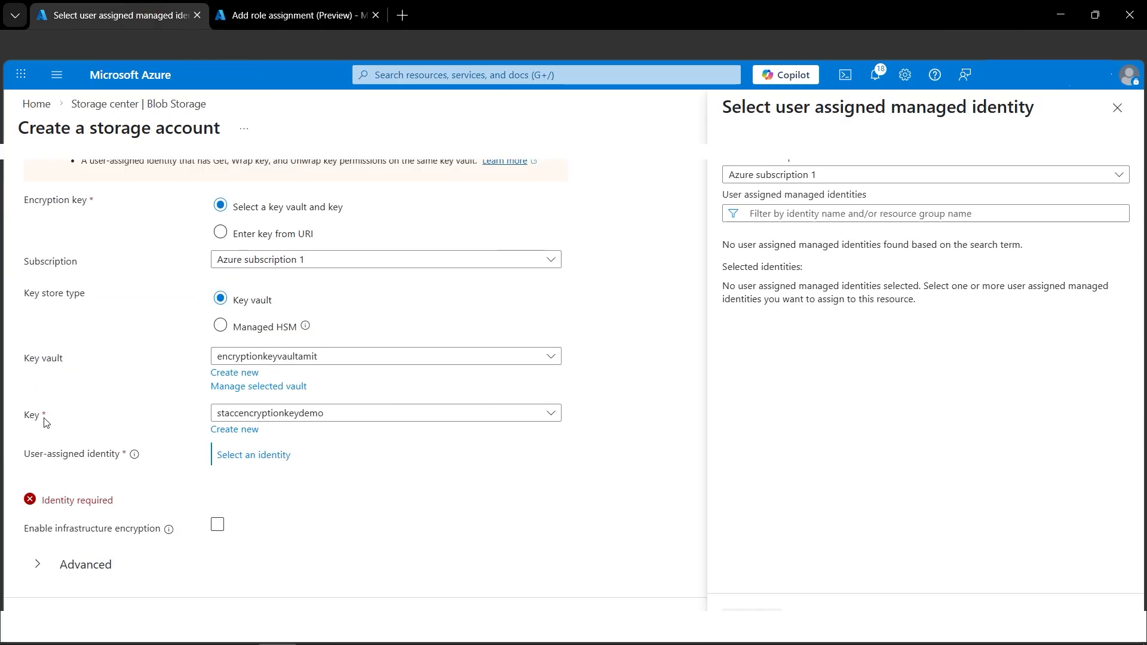
left_click(254, 15)
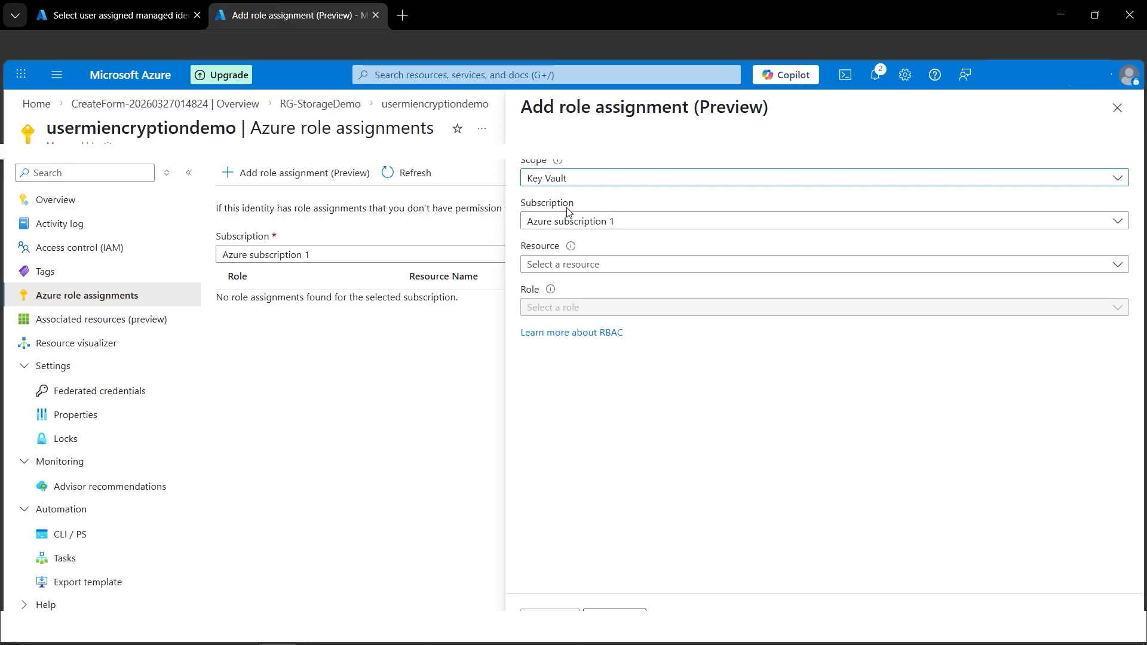
left_click(592, 264)
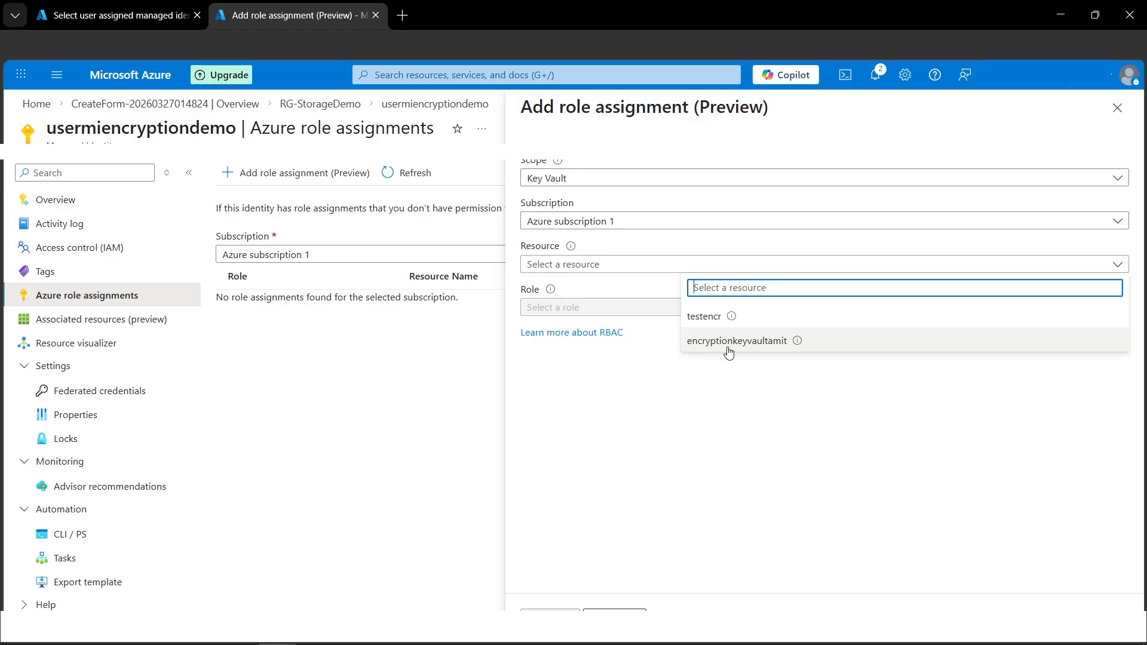
left_click(758, 349)
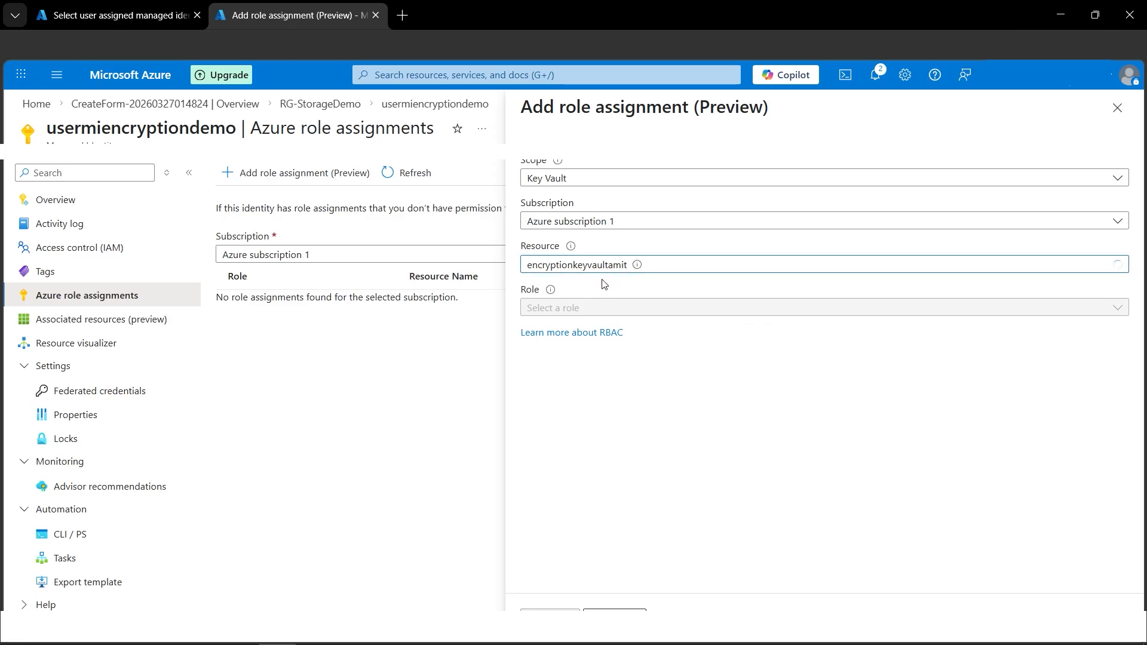
Assign the Key Vault Crypto Service Encryption User role, save the assignment and refresh the list of role assignments
left_click(614, 309)
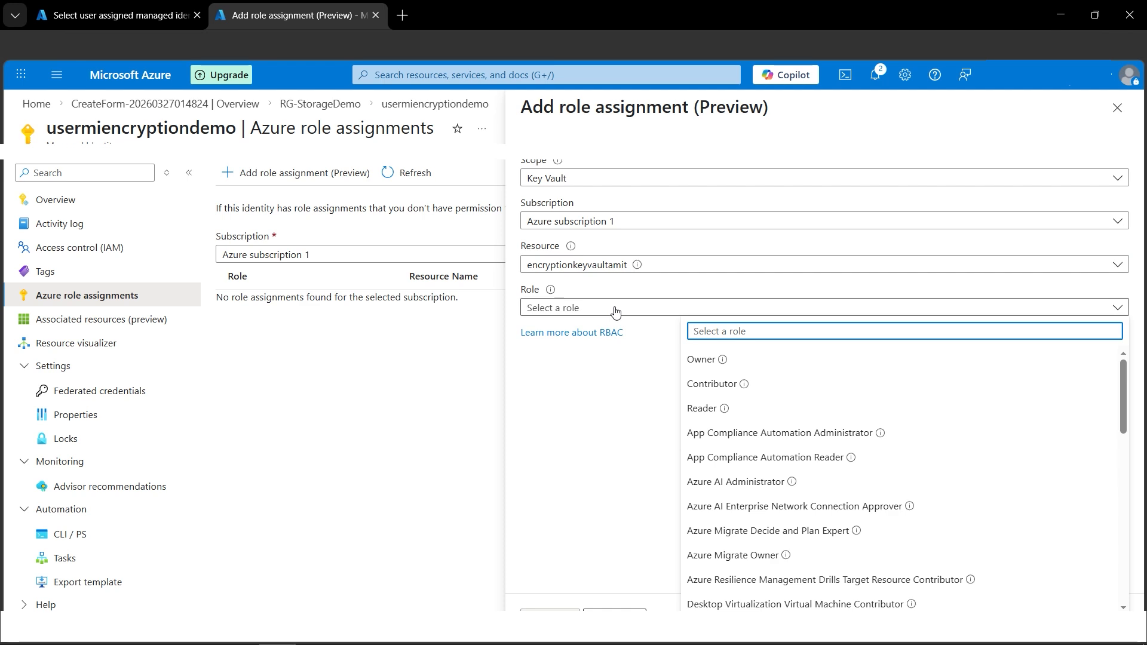
type("enc")
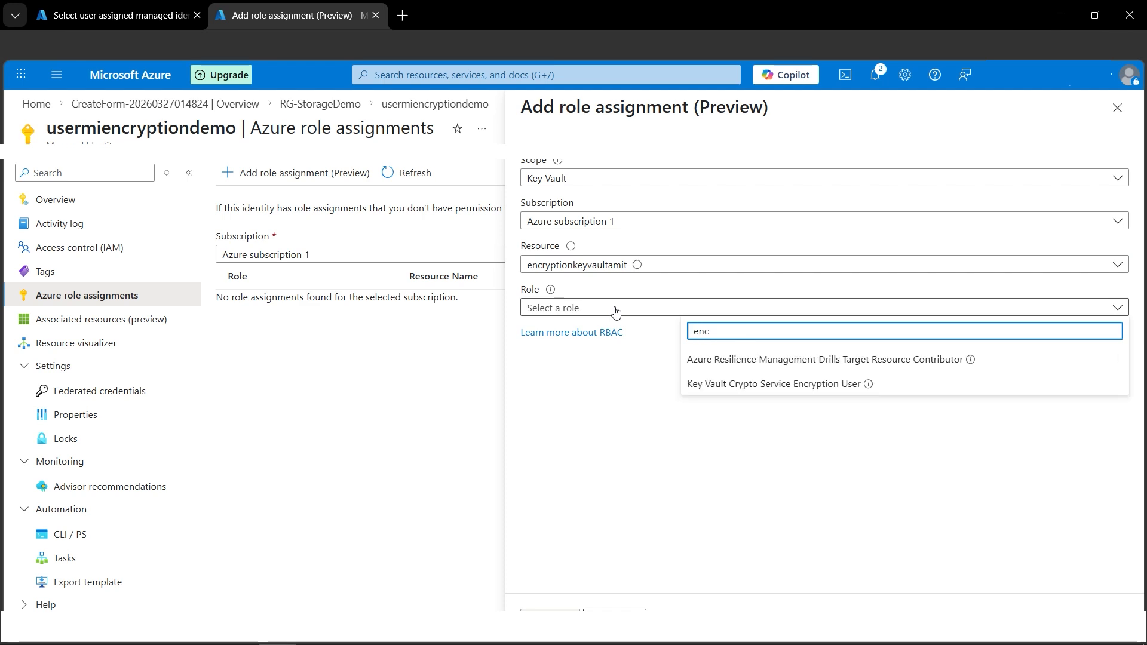
key("BackSpace")
key("BackSpace")
key("BackSpace")
type("crypto")
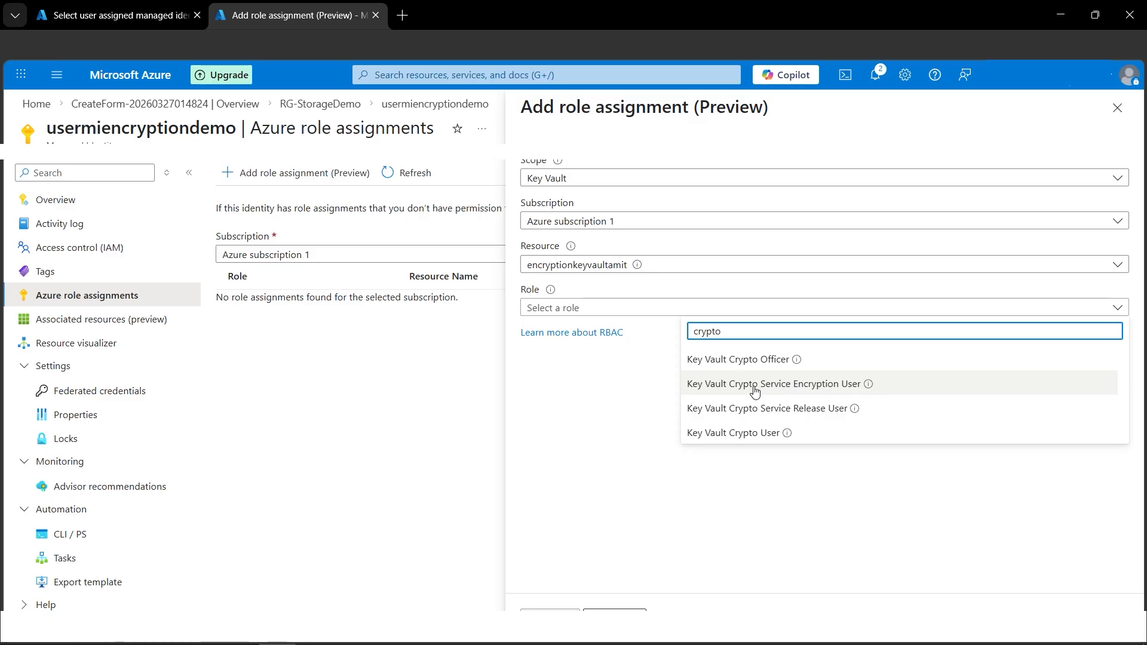
left_click(811, 393)
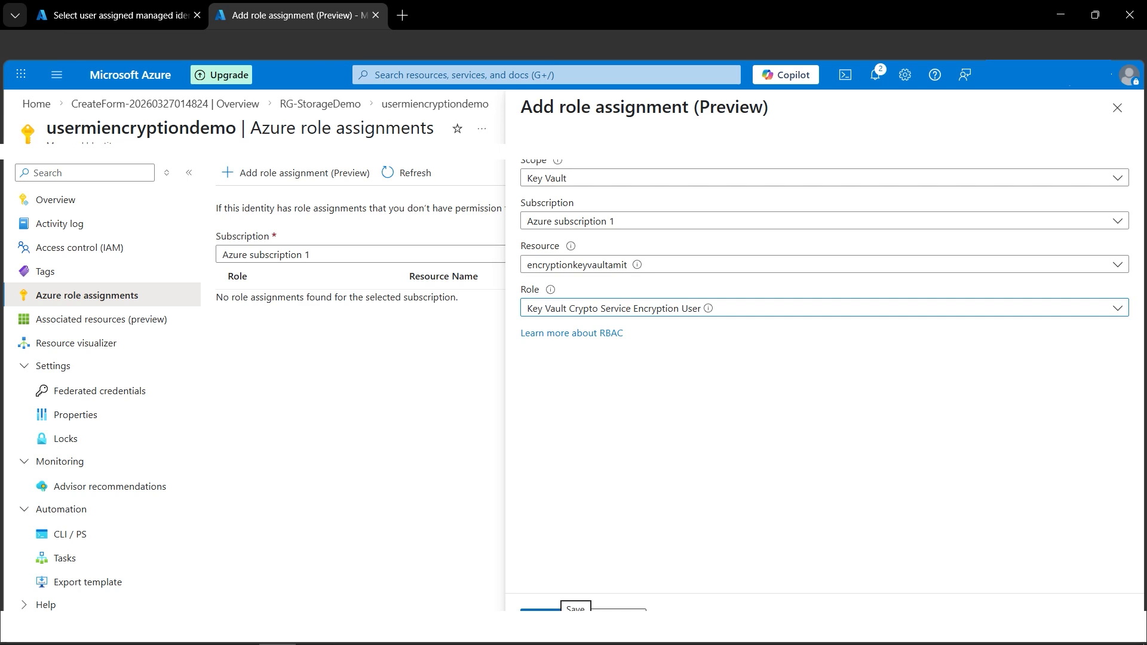
left_click(541, 609)
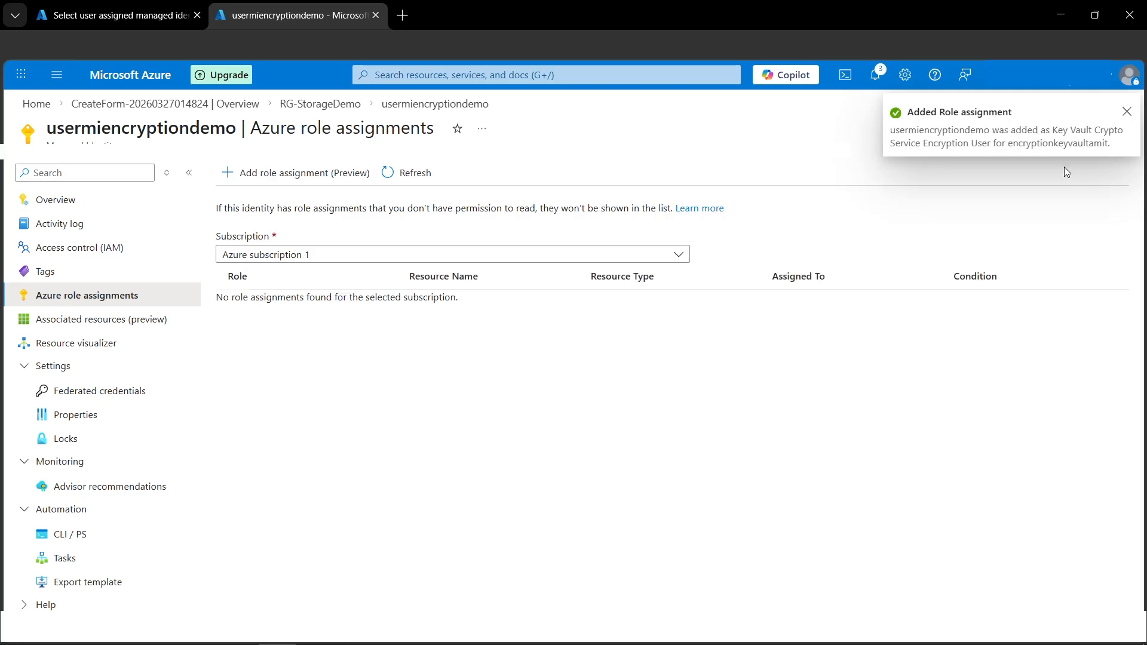
left_click(413, 175)
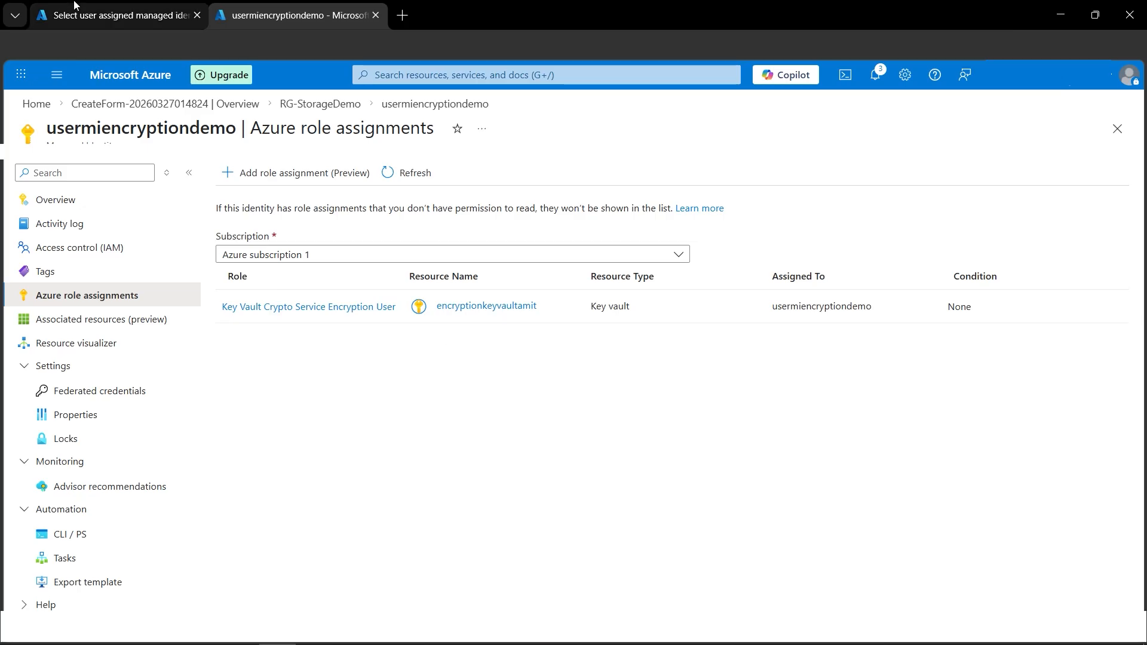
Return to the storage account form and assign usermiencryptiondemo as the user-assigned identity for the encryption key
left_click(93, 16)
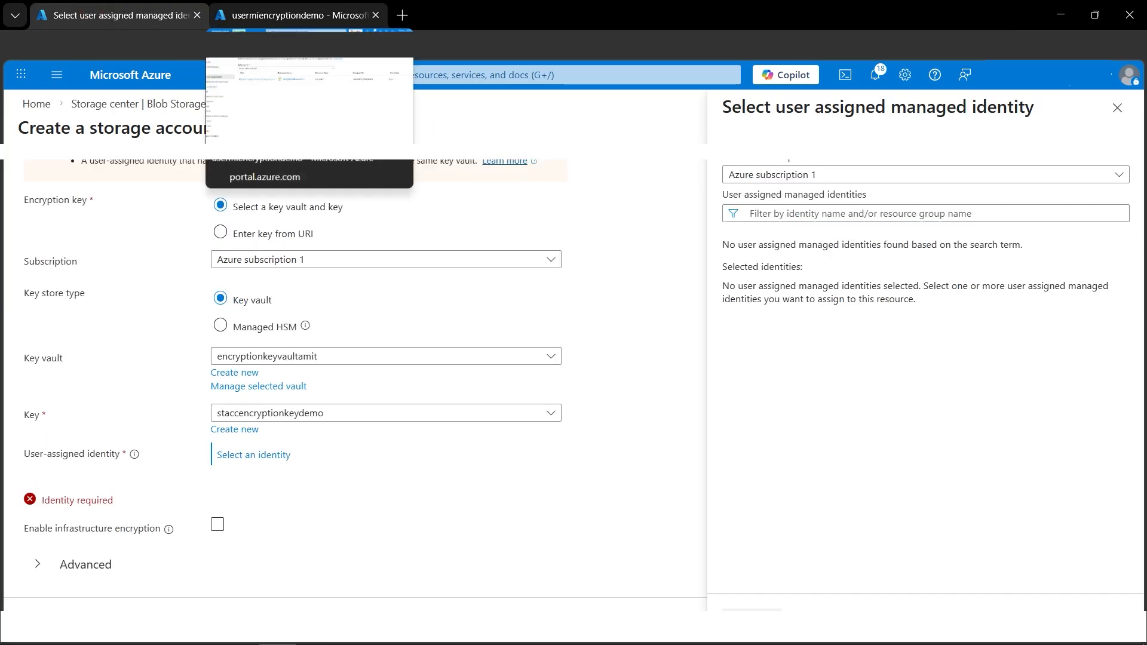
left_click(809, 216)
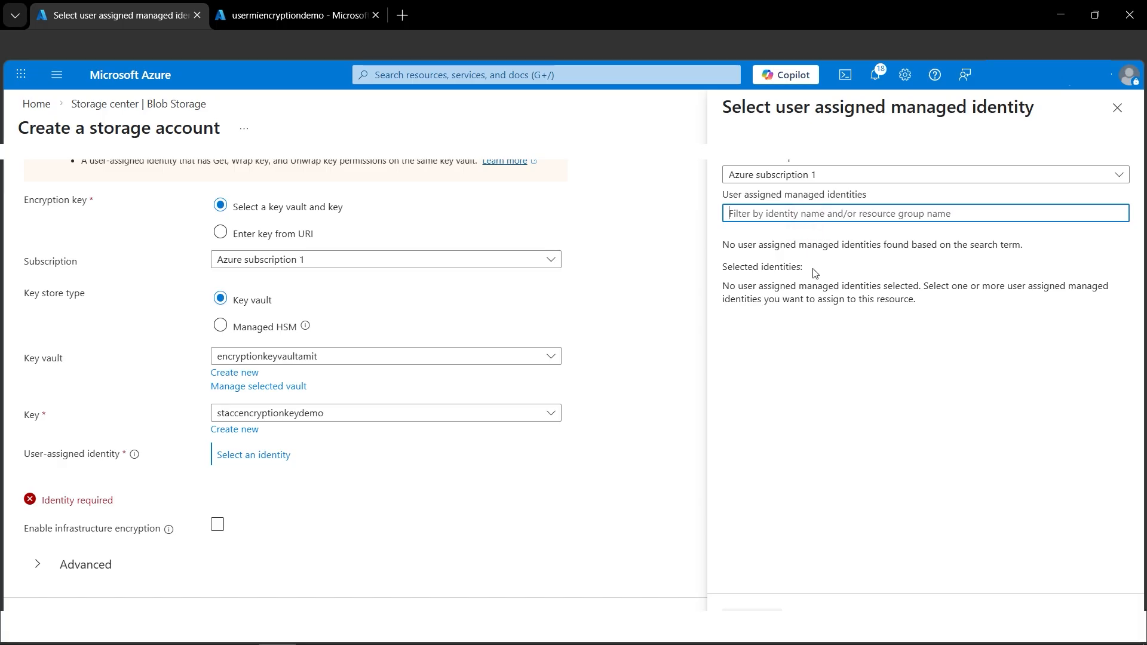
type("usermi")
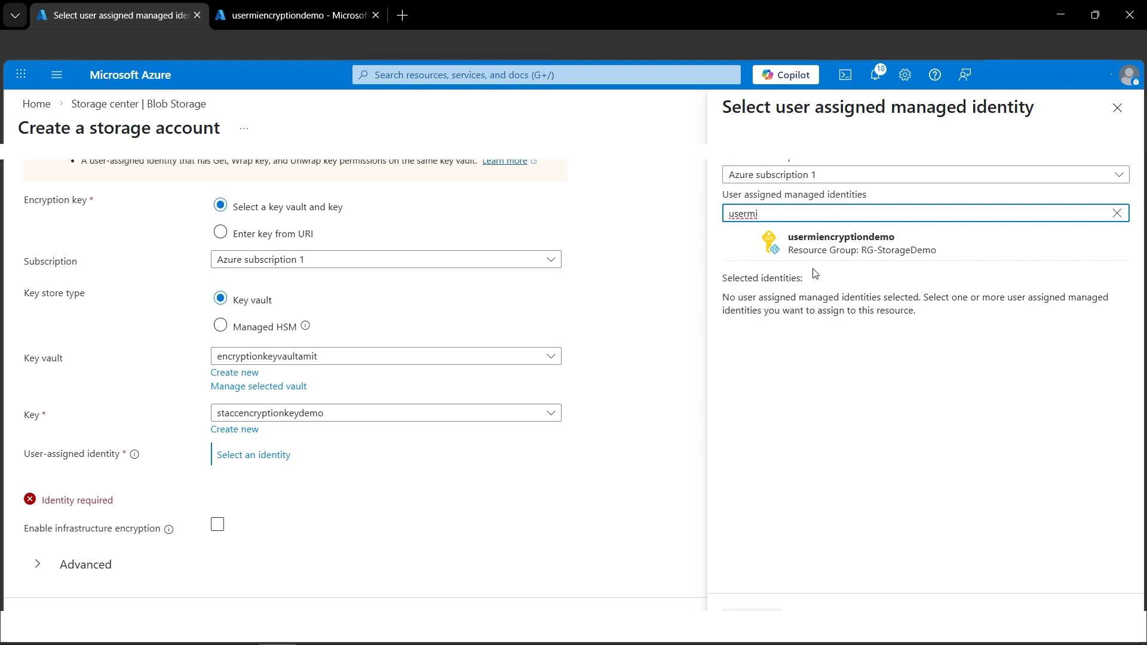
left_click(741, 243)
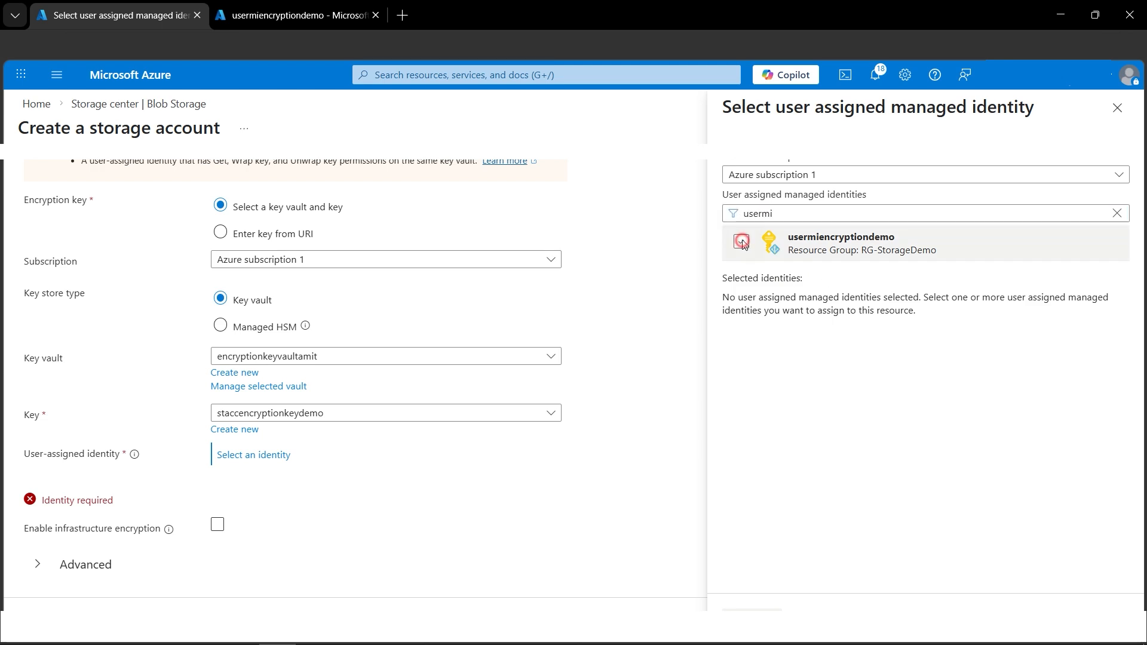
left_click(770, 610)
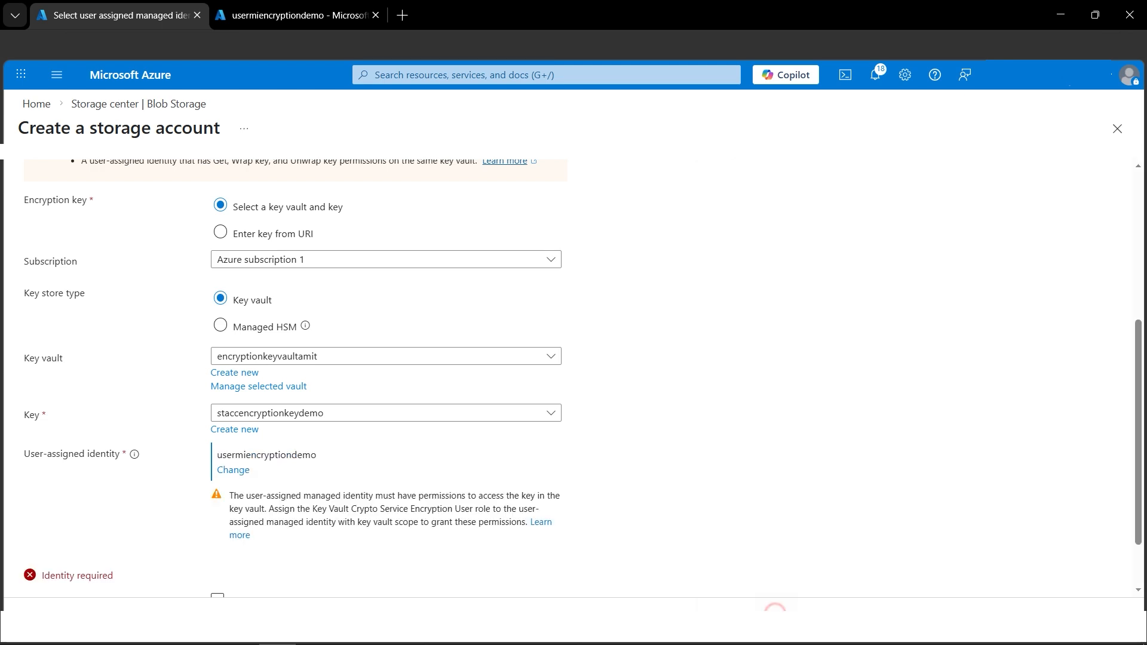
scroll(524, 483, "down", 1)
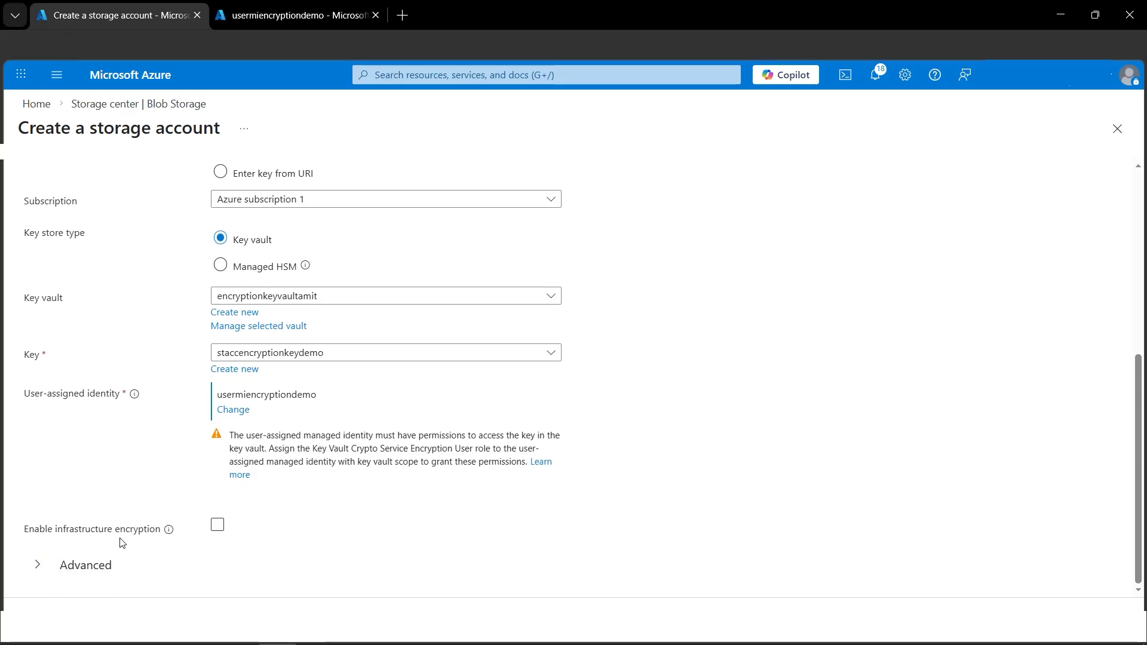
left_click(215, 529)
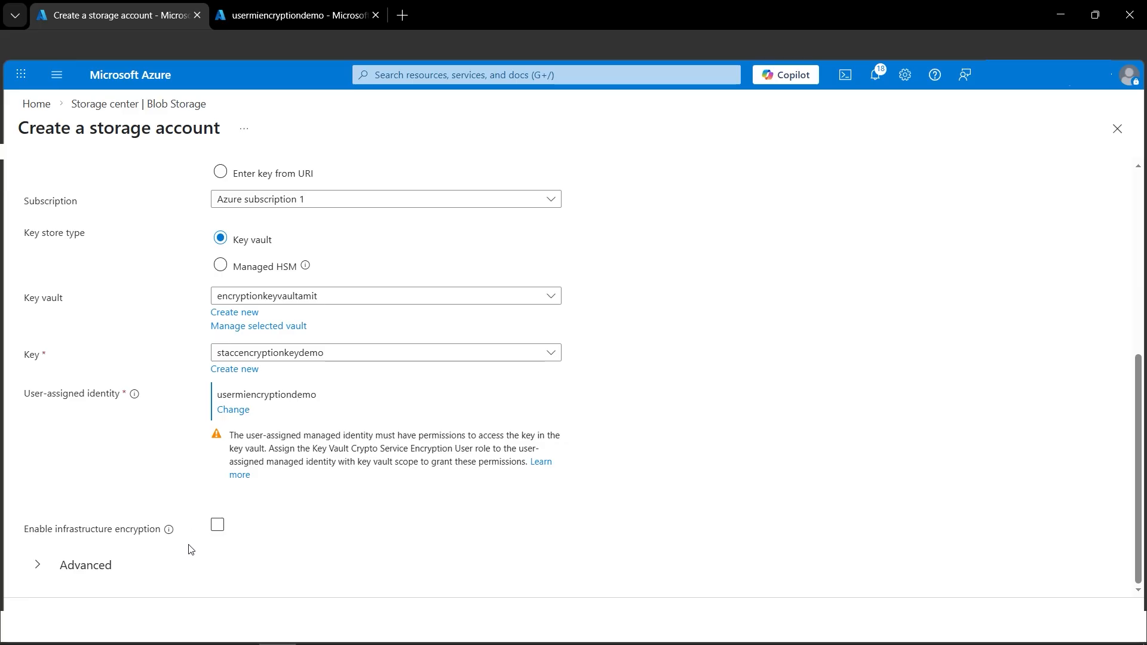
left_click(218, 527)
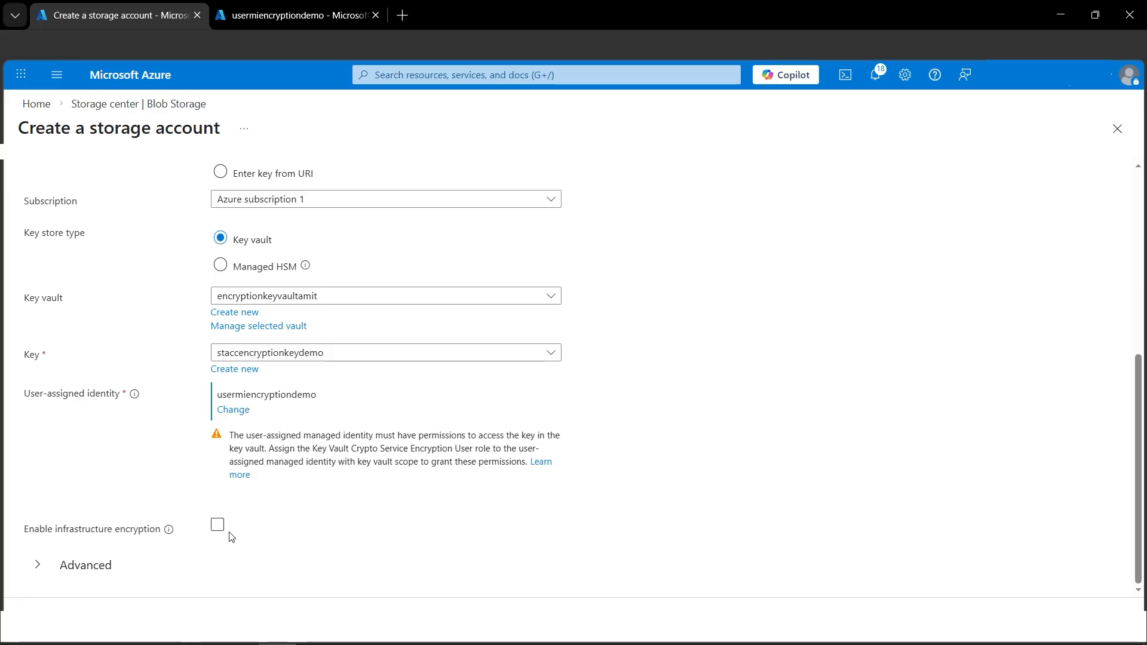
scroll(418, 543, "up", 3)
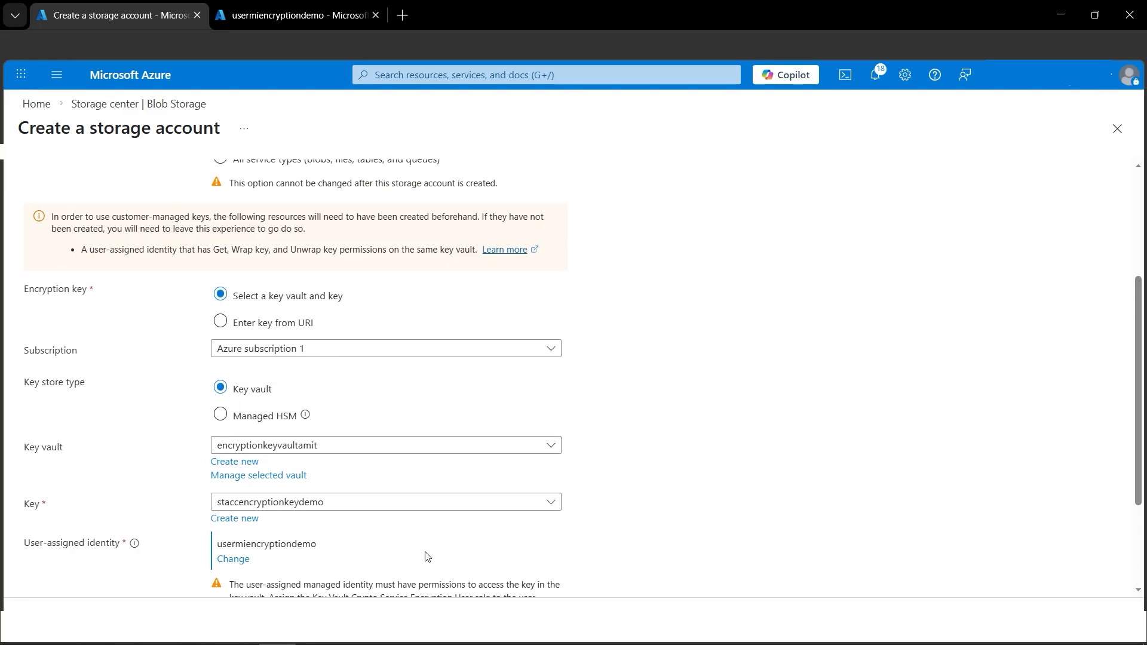
scroll(427, 556, "down", 3)
Review and create the staccencryptionamit storage account, and open the deployed resource
left_click(209, 620)
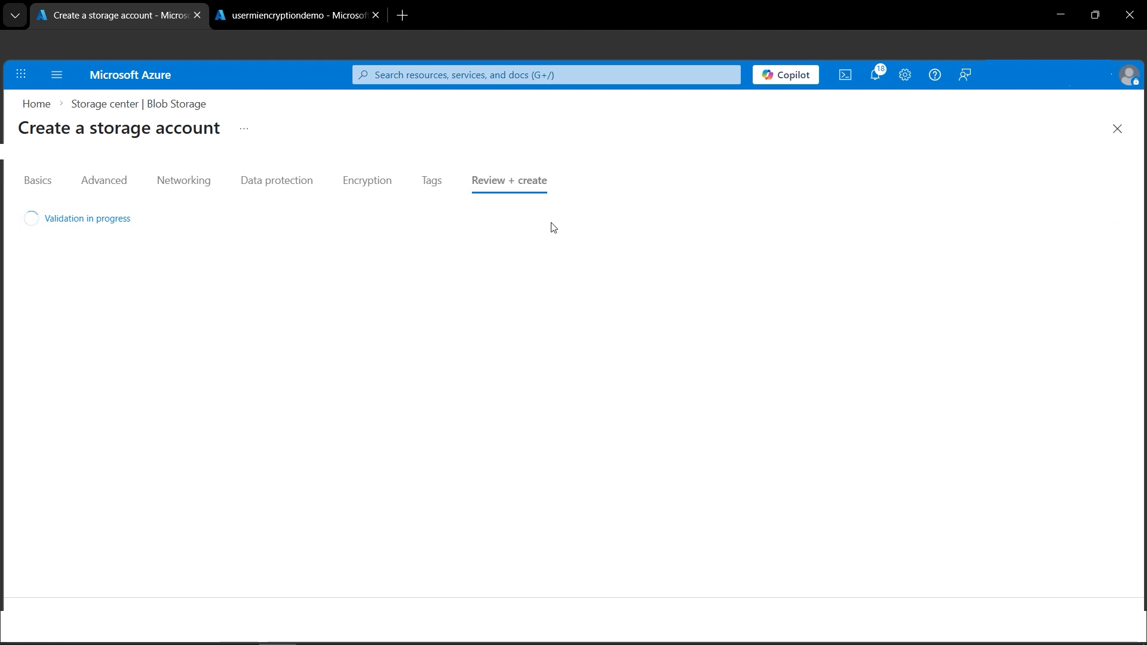
left_click(200, 619)
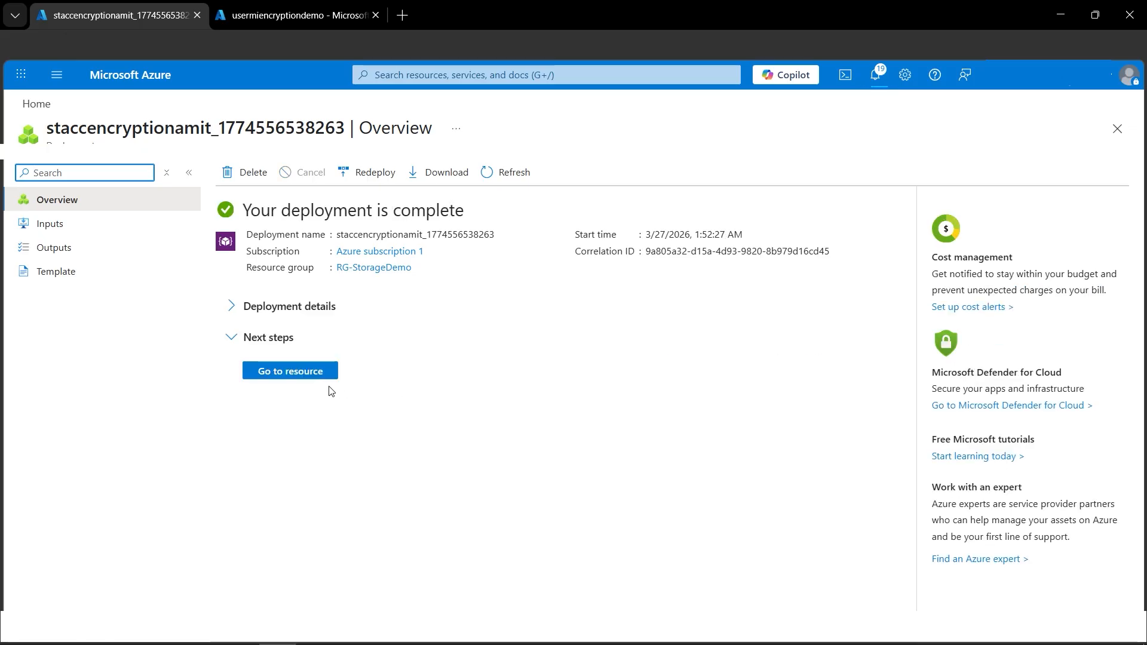
left_click(301, 378)
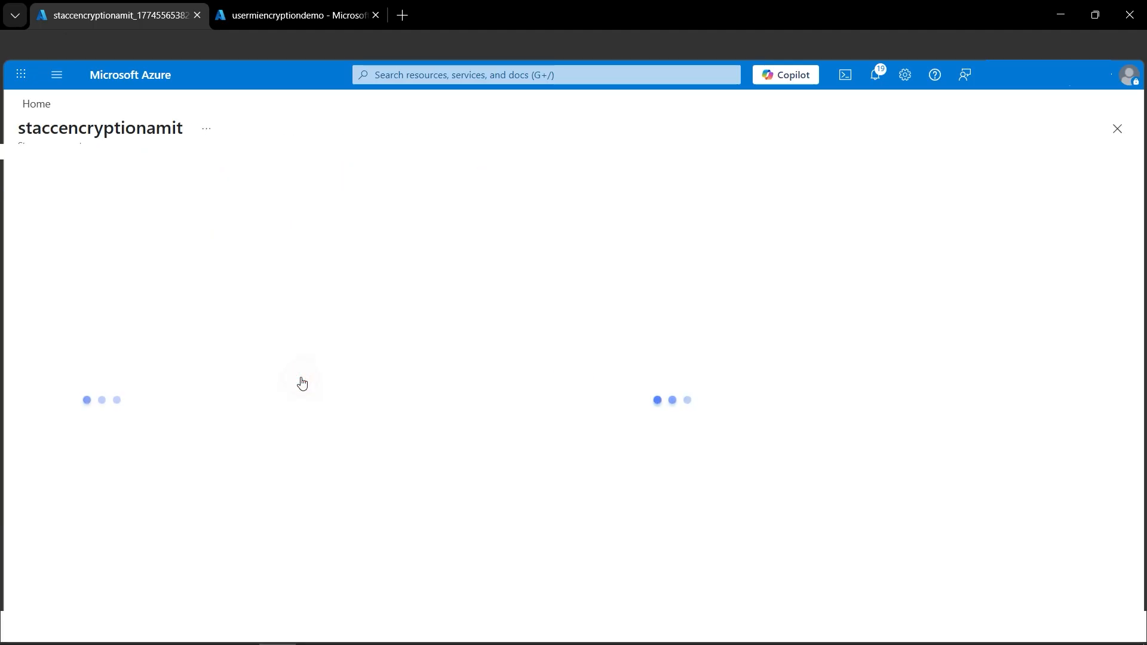
Open the encryption settings of the staccencryptionamit storage account and examine its encryption type, key selection and identity
scroll(171, 359, "down", 5)
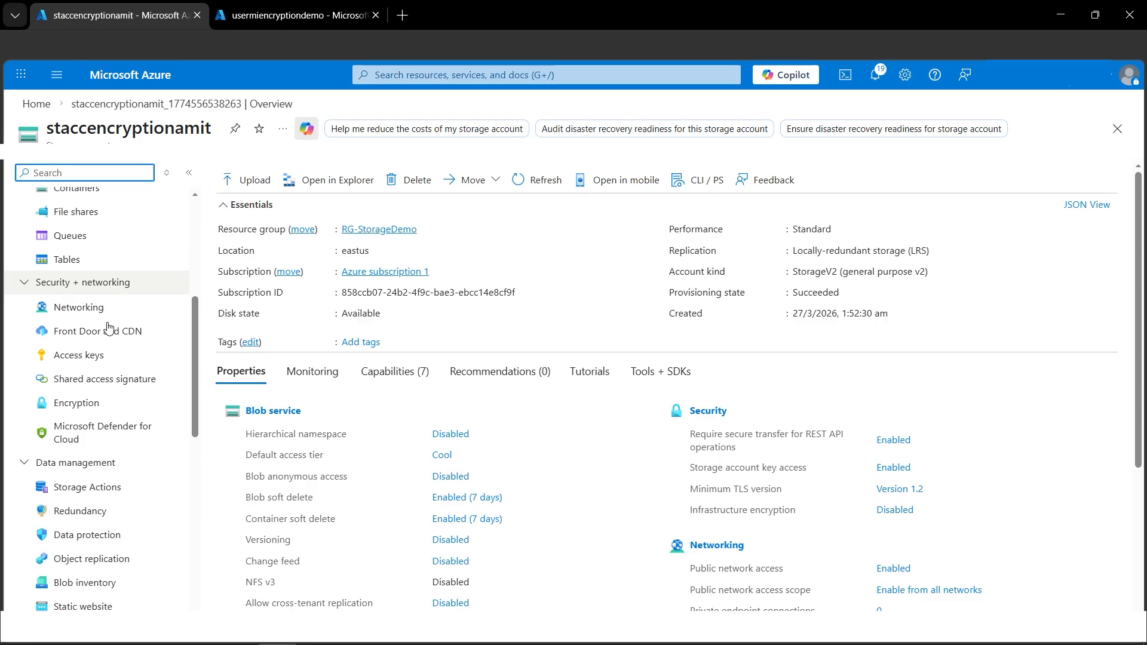
left_click(72, 404)
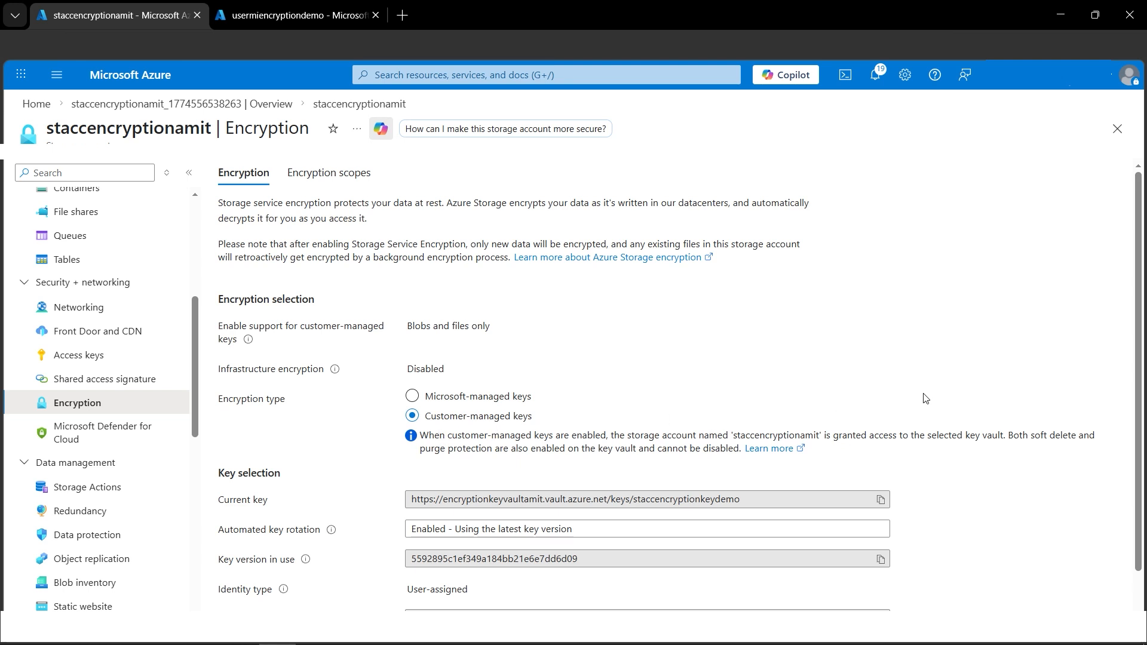
scroll(925, 399, "down", 1)
scroll(926, 398, "up", 1)
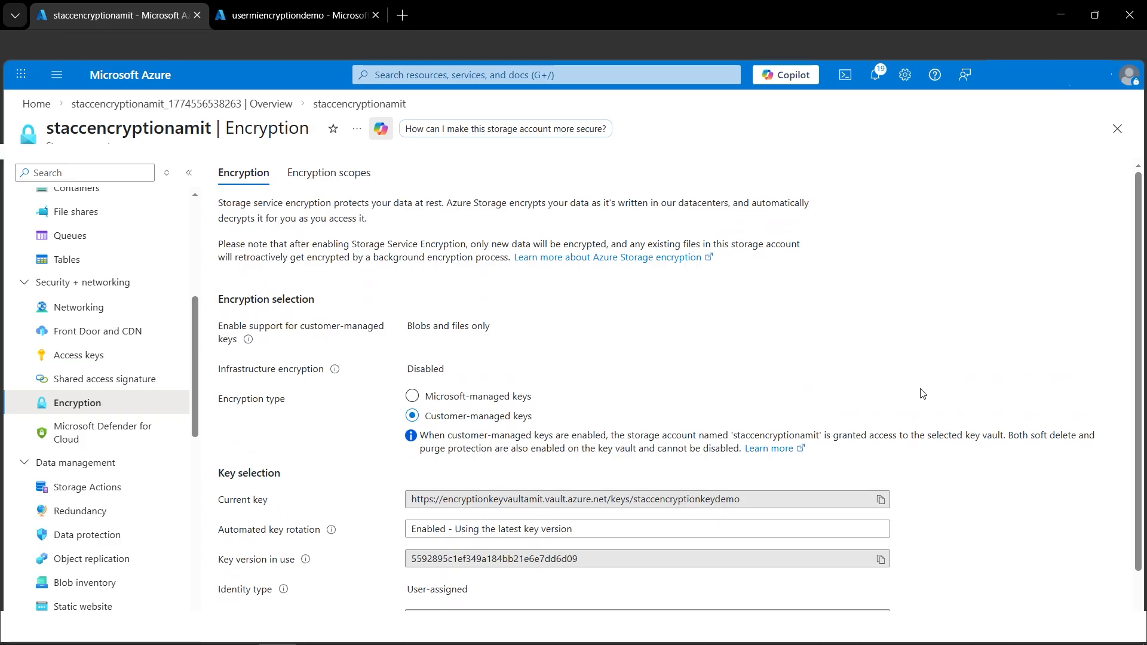